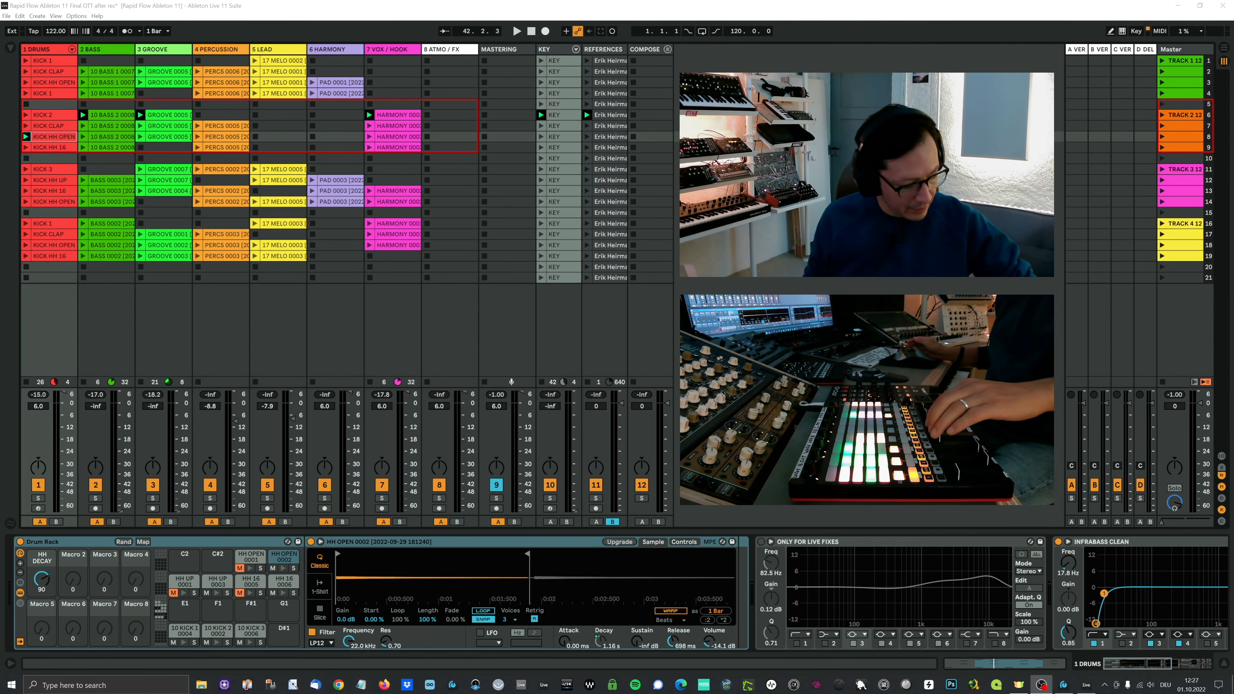
- Play the set and compare the sound with the MASTERING track's master effect rack bypassed and active
key(space)
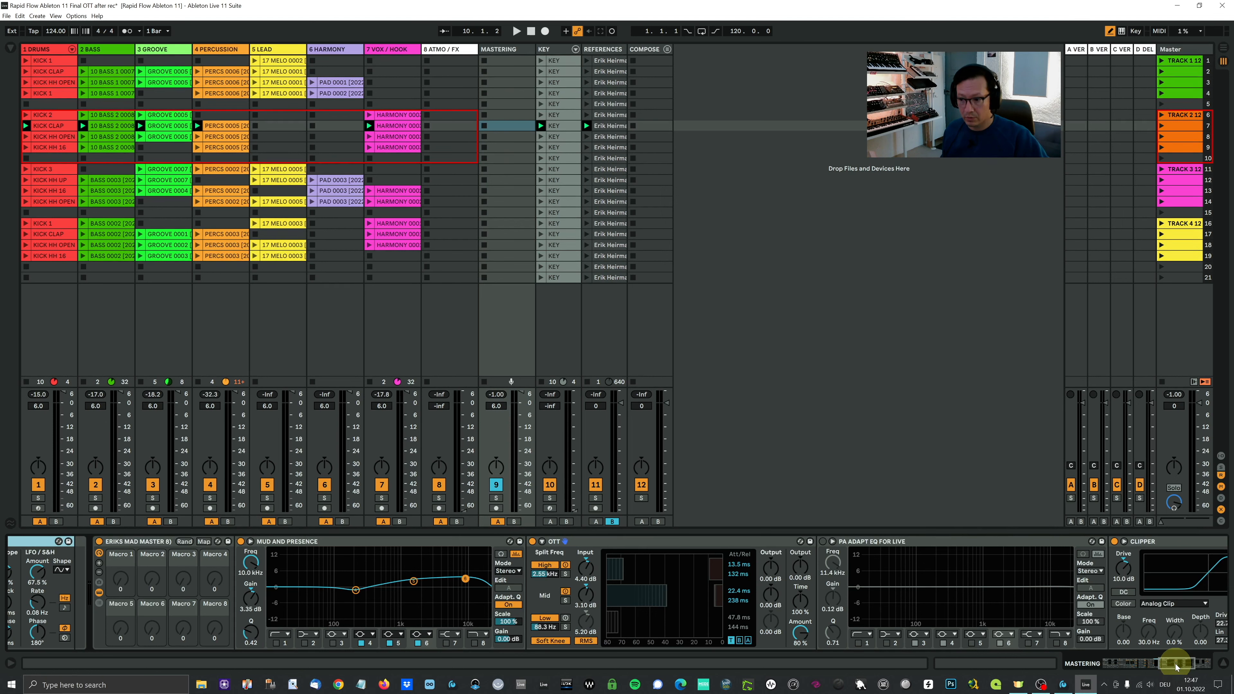
key(space)
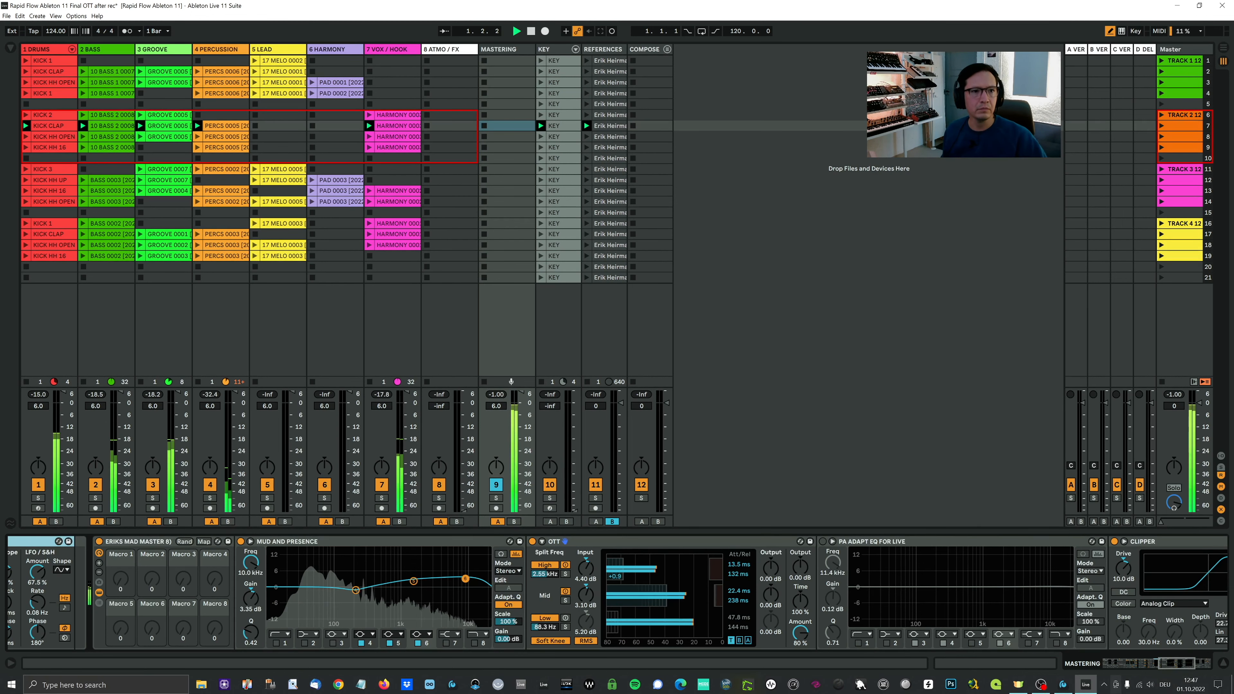
click(99, 542)
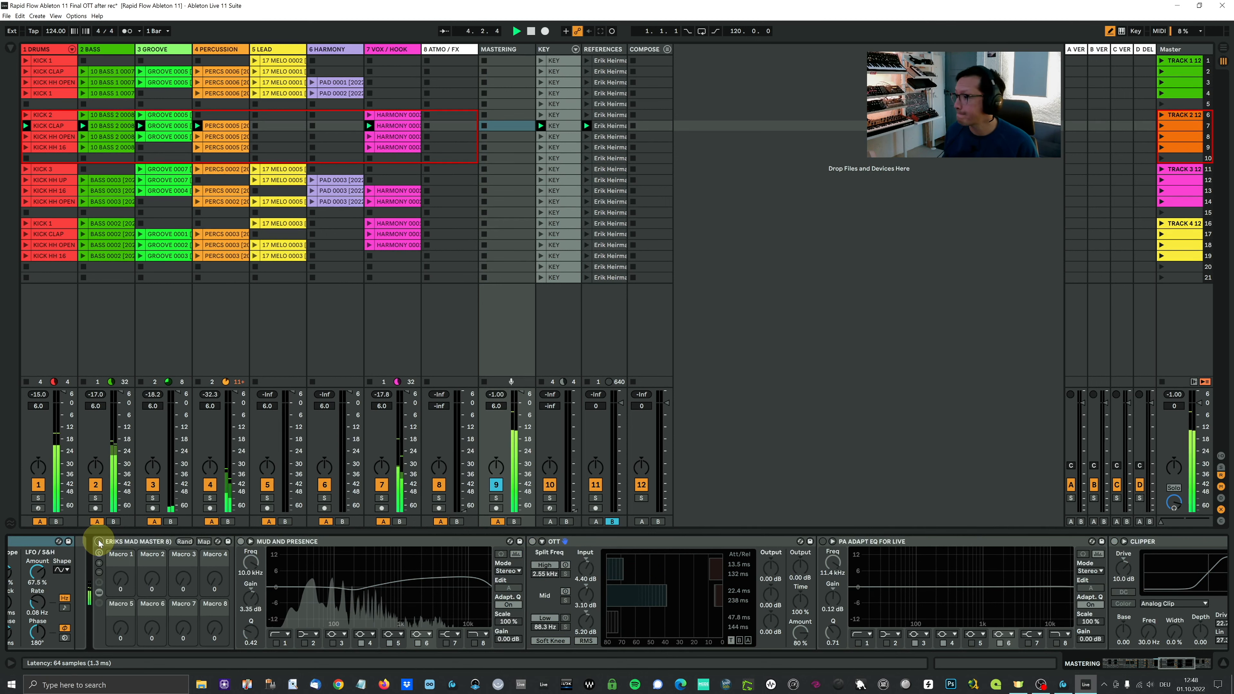
click(99, 542)
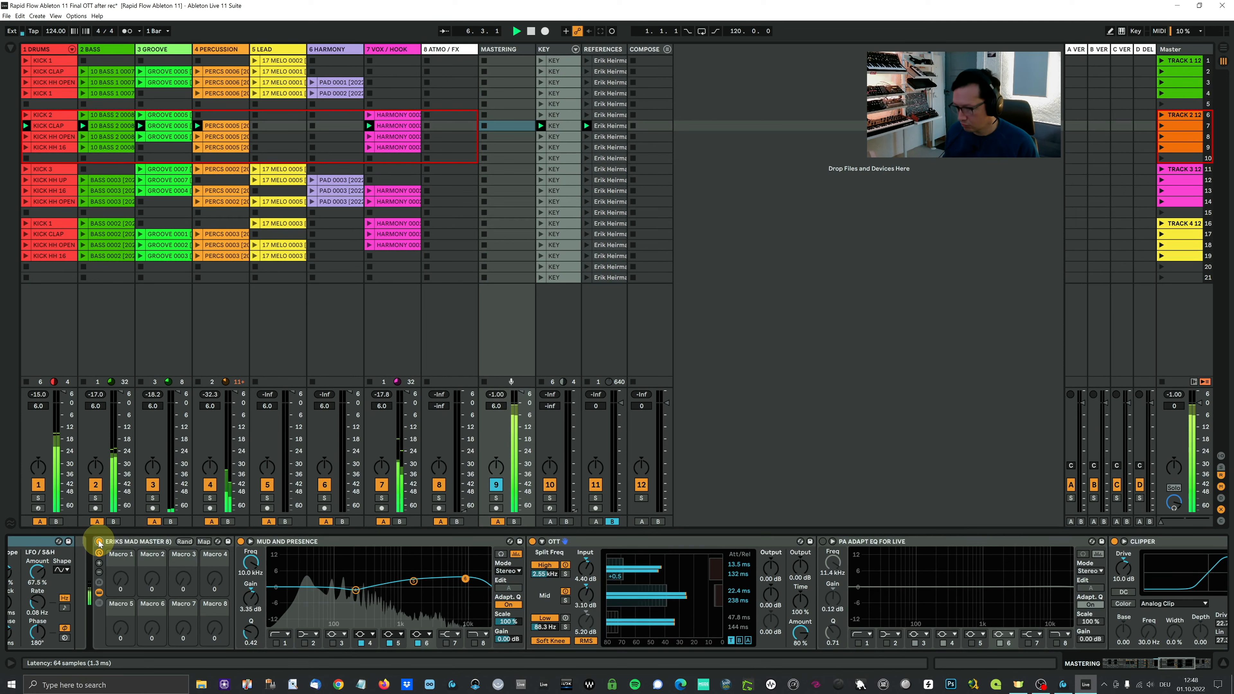
click(99, 542)
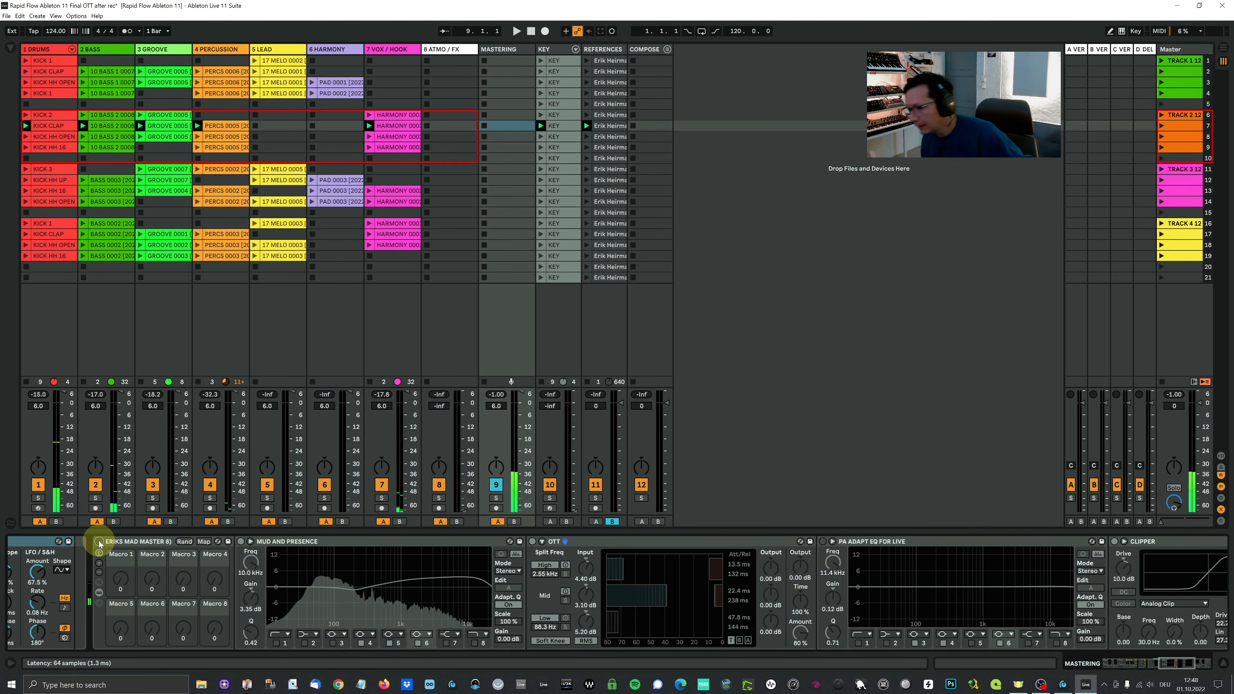
click(99, 541)
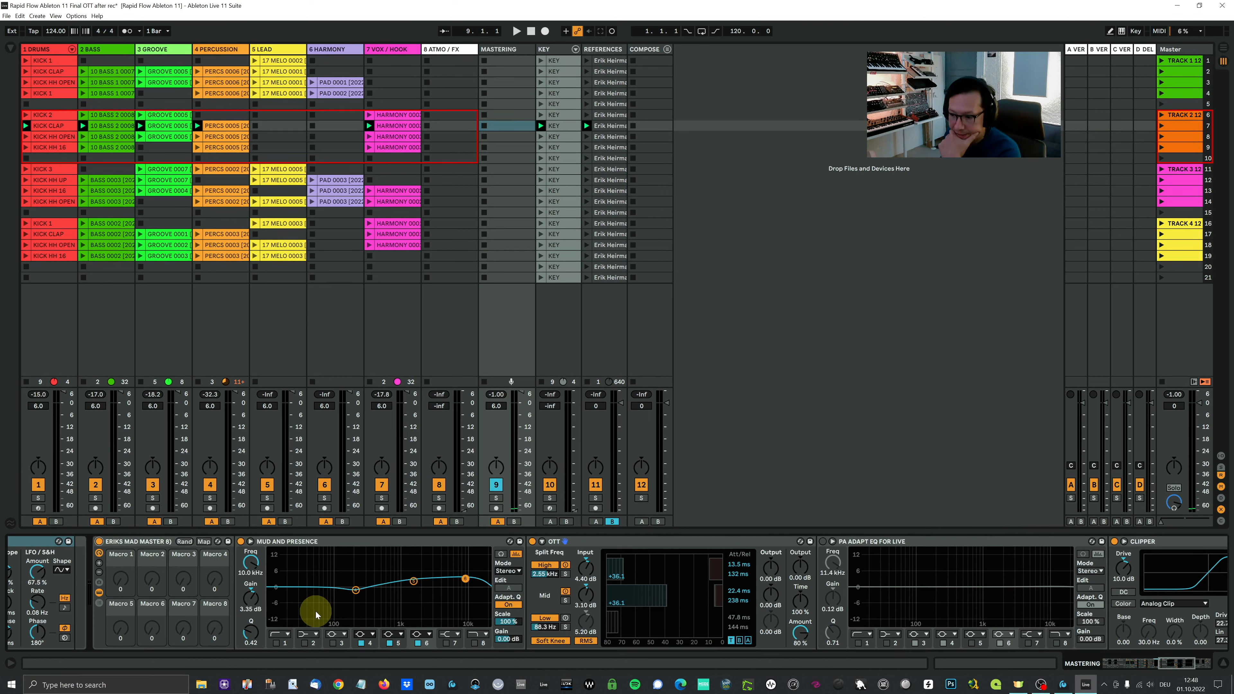
- Inspect the low-mid cut and the two high boosts in the MUD AND PRESENCE EQ
click(355, 591)
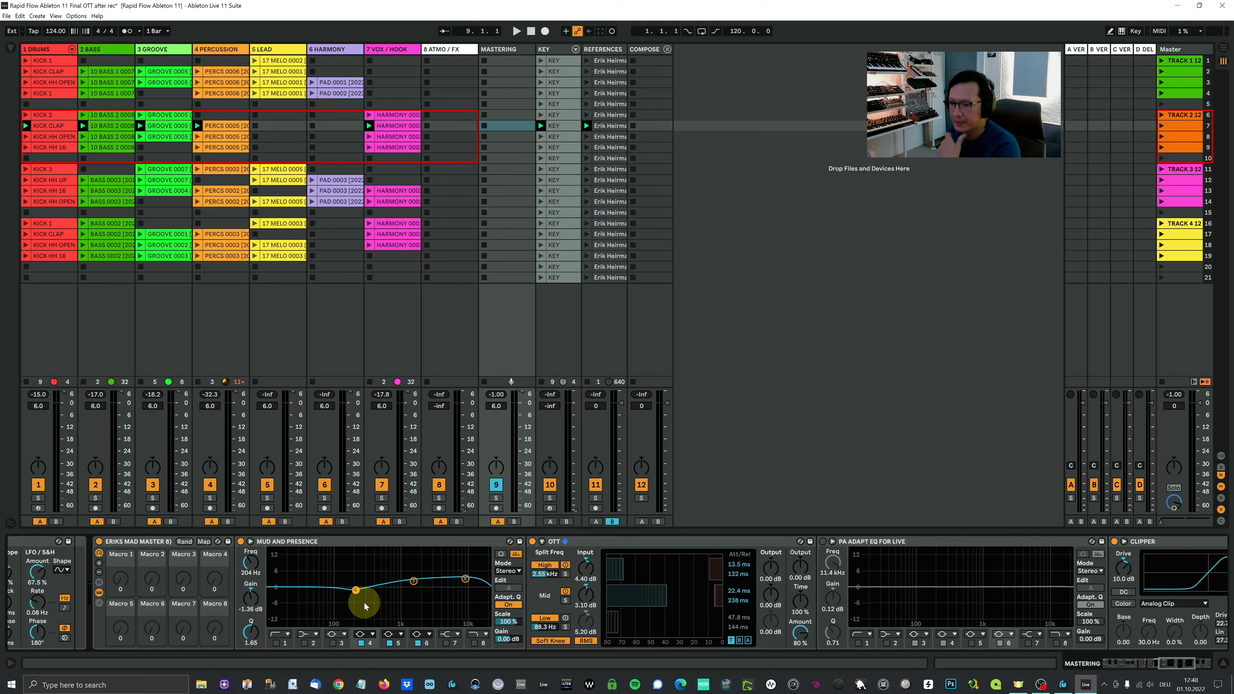
click(413, 582)
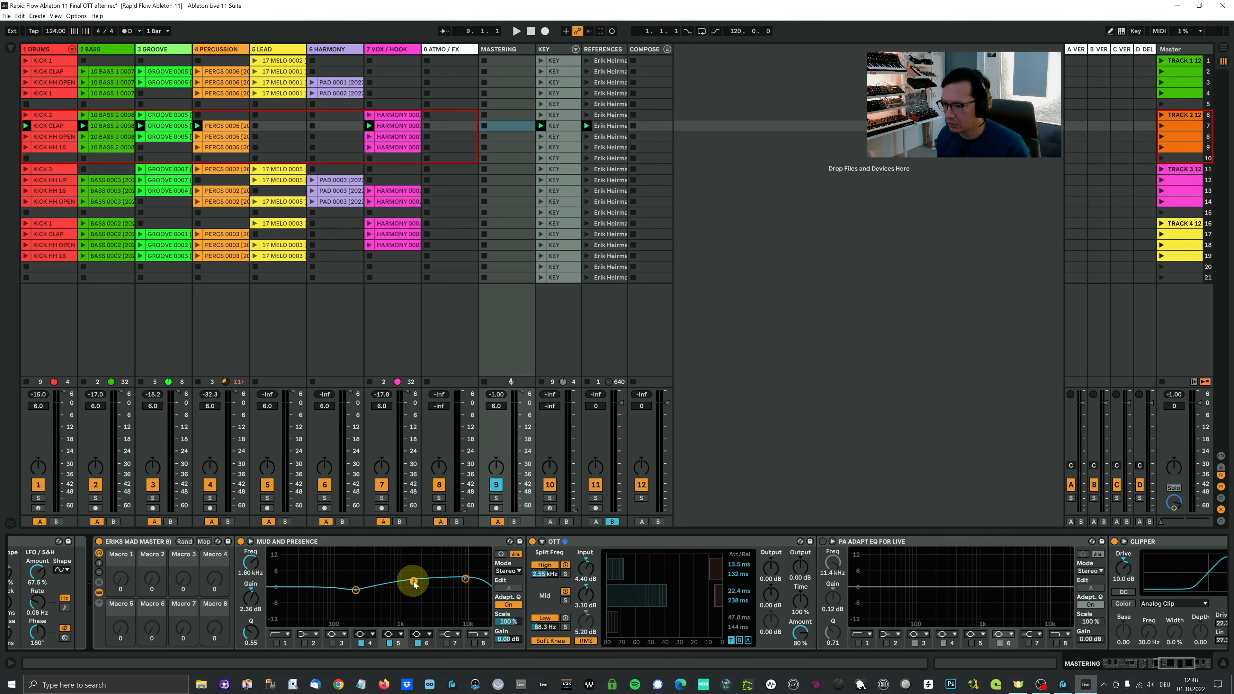
click(465, 579)
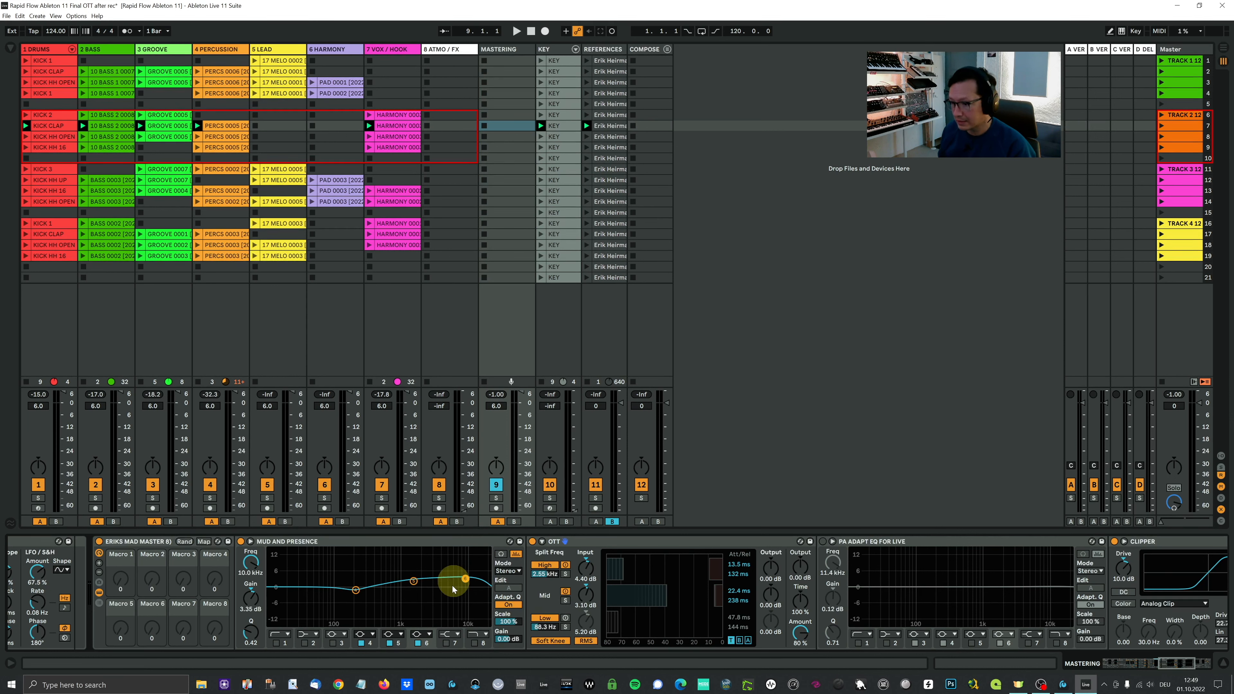
- Play the set and compare the sound with the OTT compressor bypassed and active
click(629, 543)
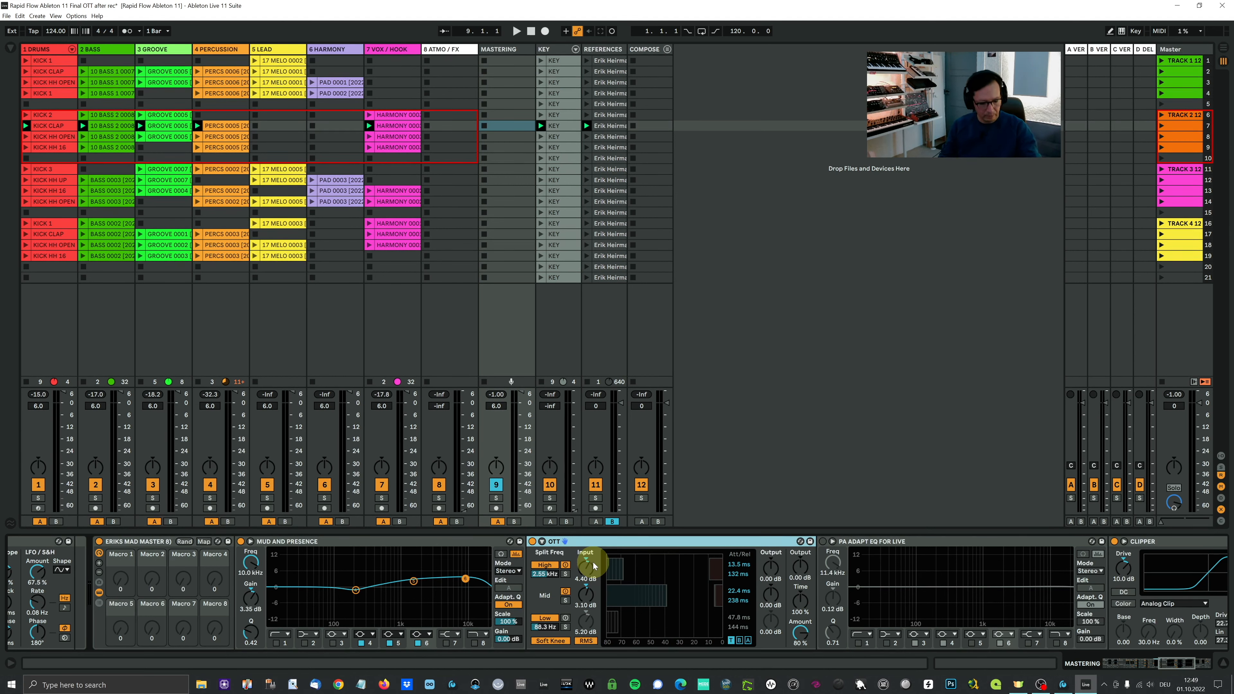
key(space)
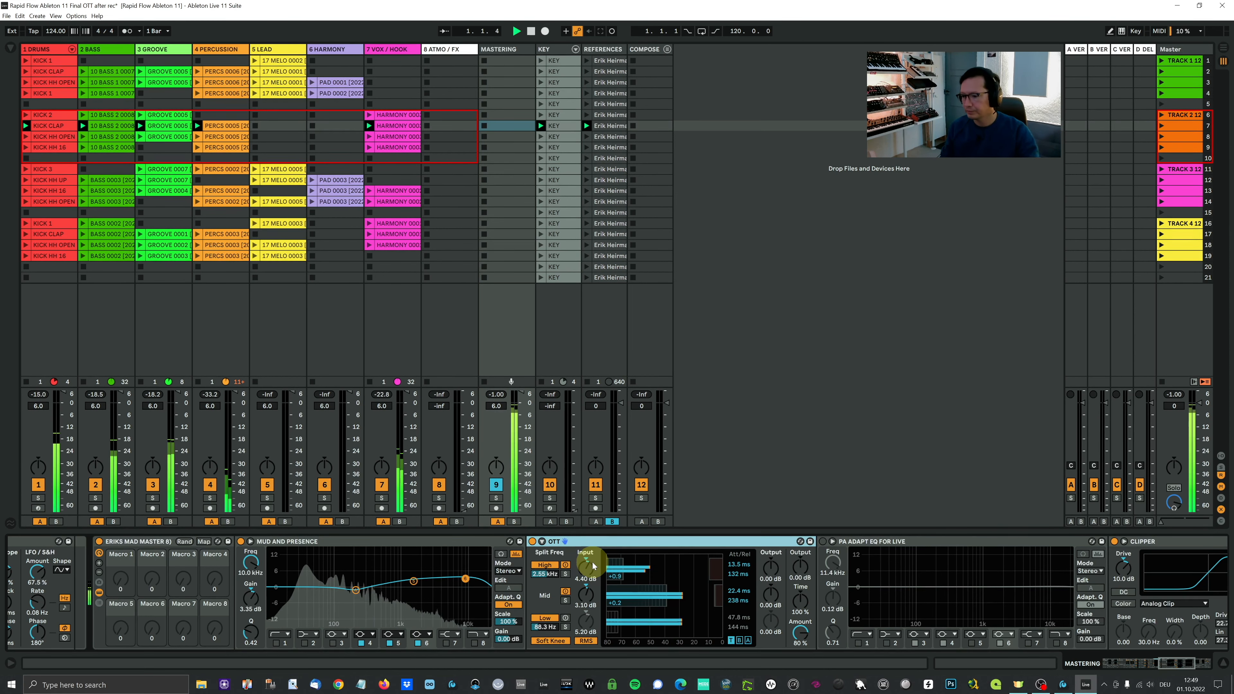
click(532, 541)
click(531, 542)
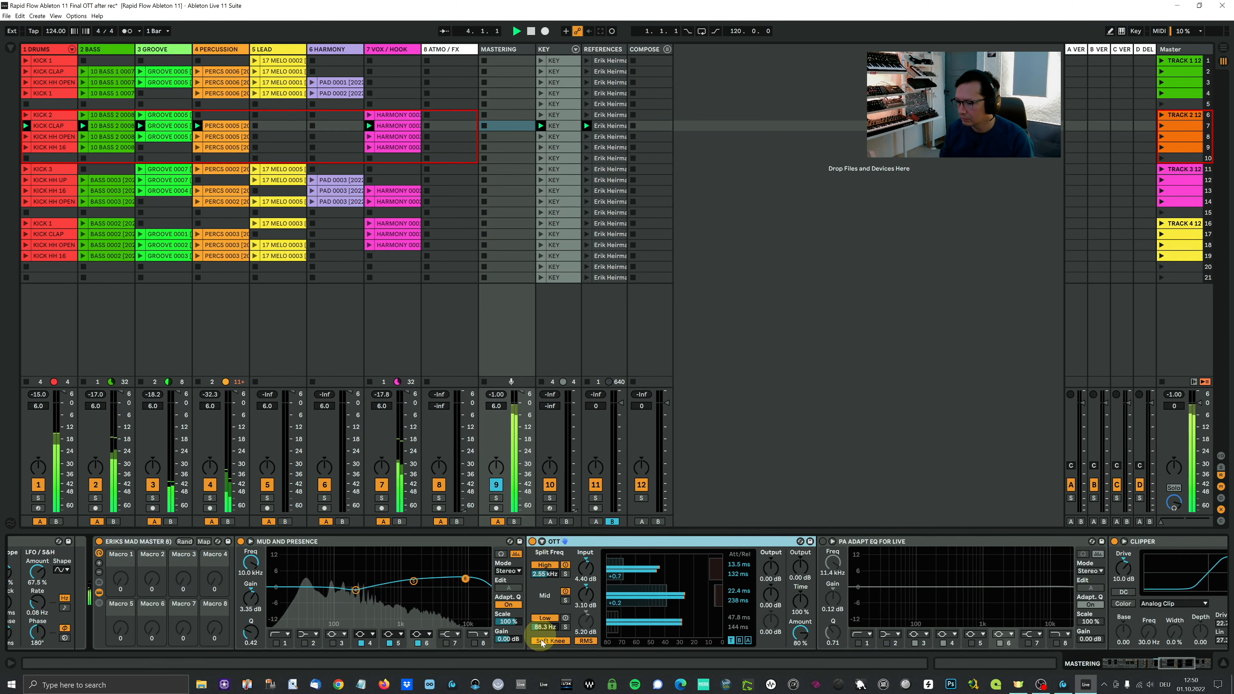
- Compare the sound with OTT's Low band switched off and on, leaving it on
click(548, 620)
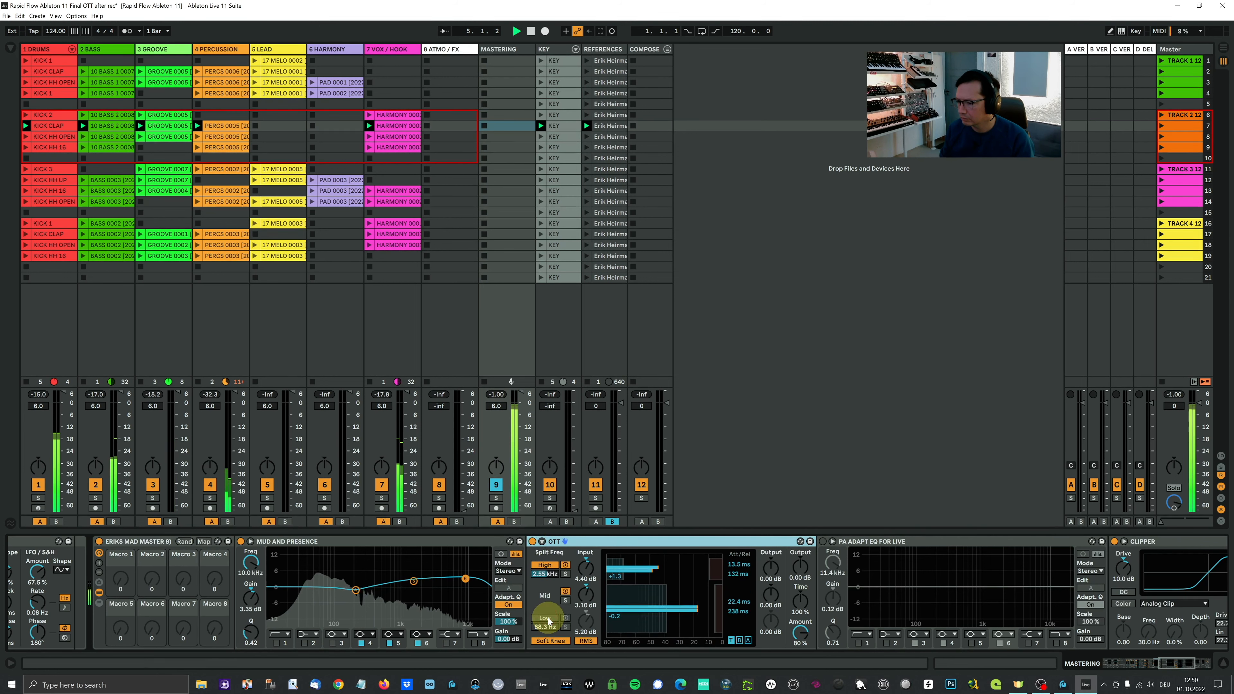
click(548, 620)
click(548, 620)
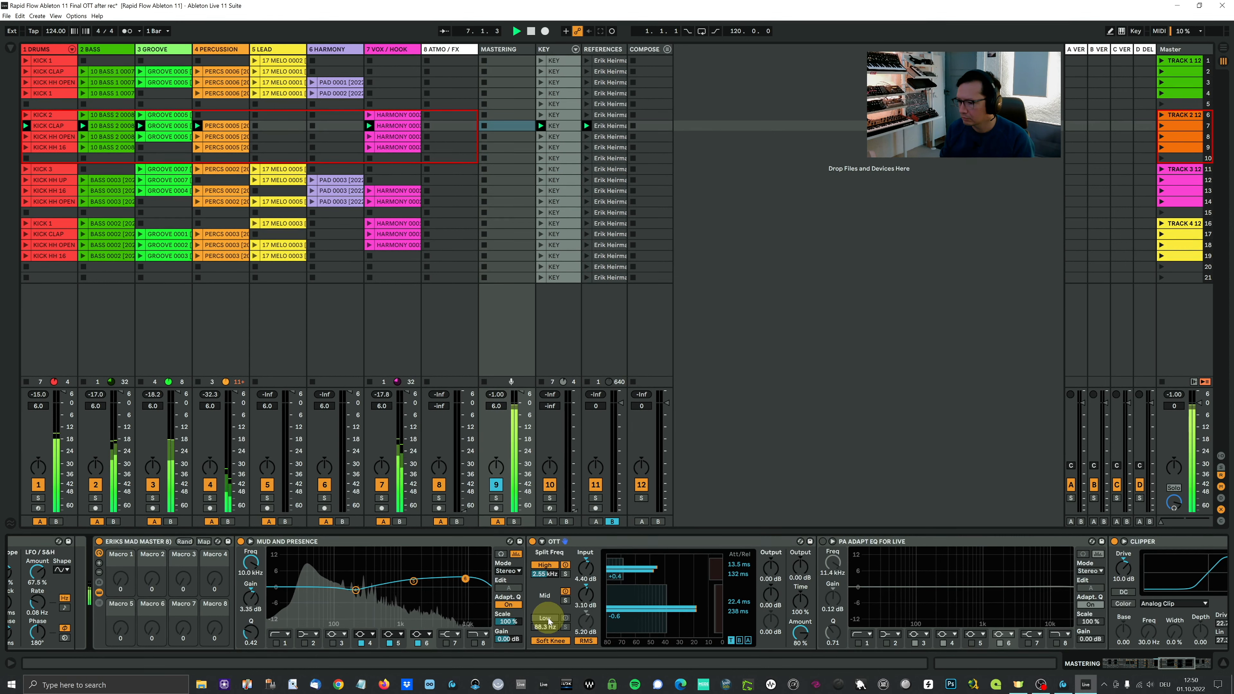
click(548, 620)
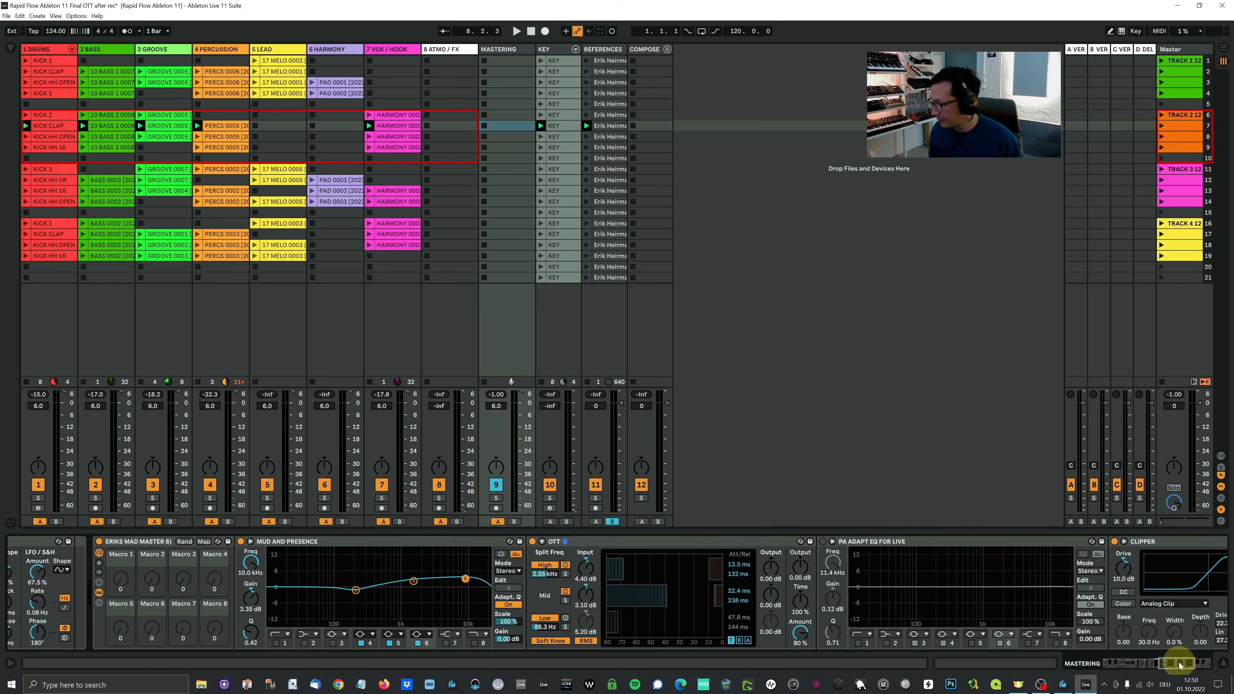
- Show the PA ADAPT EQ FOR LIVE with its bands by enabling it briefly, leaving it bypassed
click(1189, 667)
drag(1189, 668, 1199, 671)
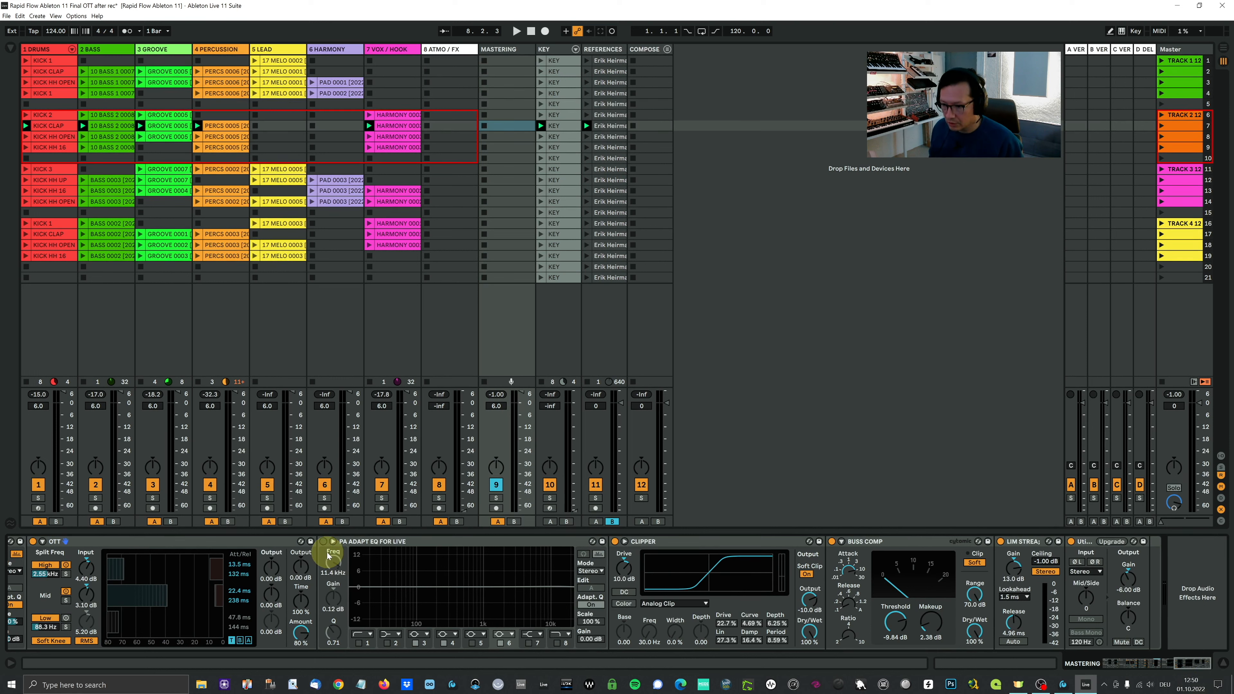
click(323, 542)
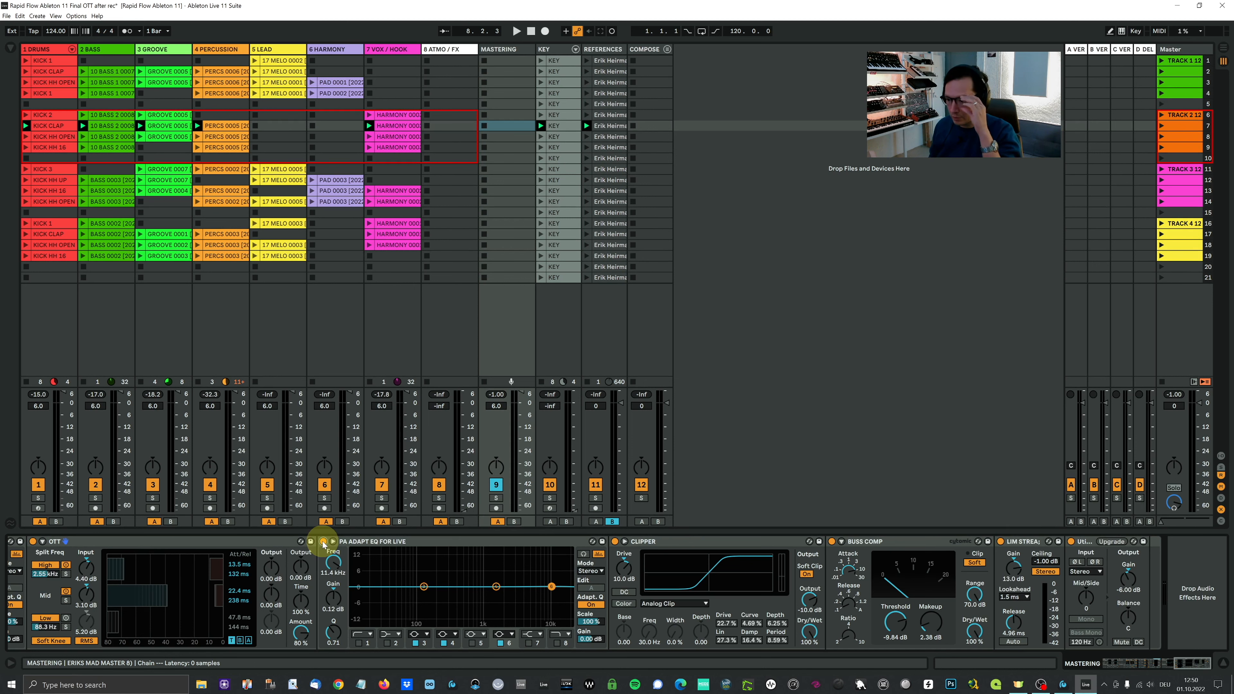
click(323, 542)
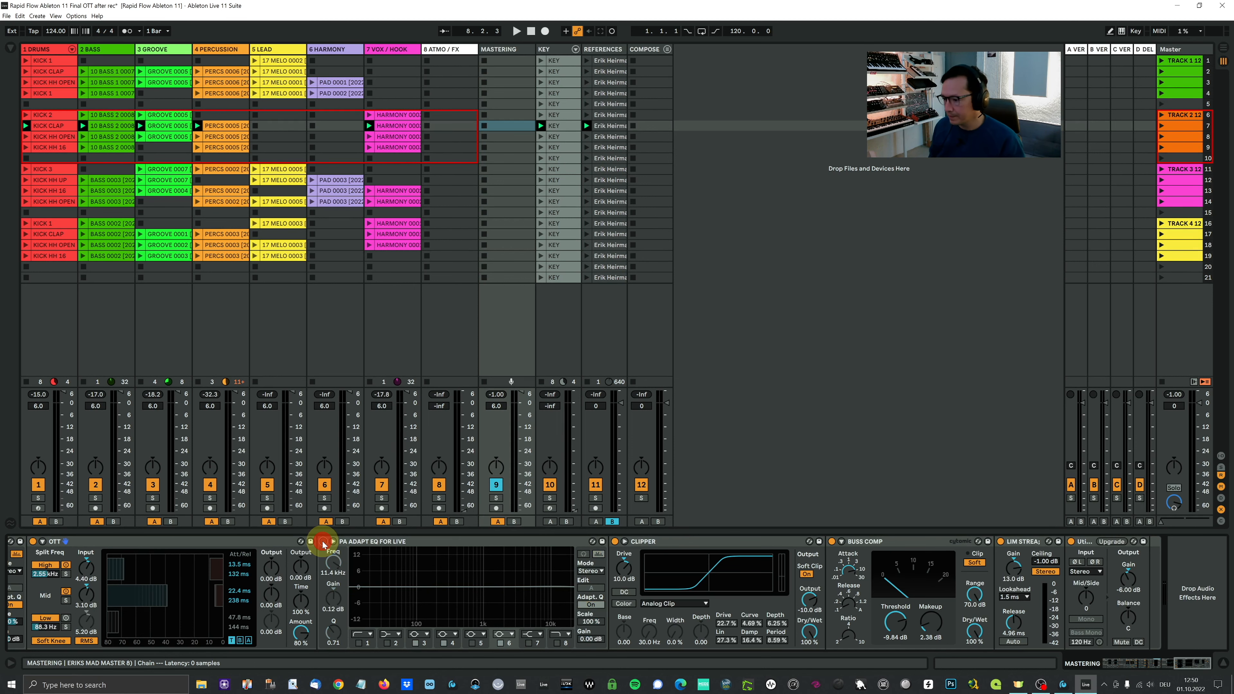
- Search the browser for "fabf" and insert Pro-L 2 between CLIPPER and BUSS COMP on the MASTERING track
click(665, 544)
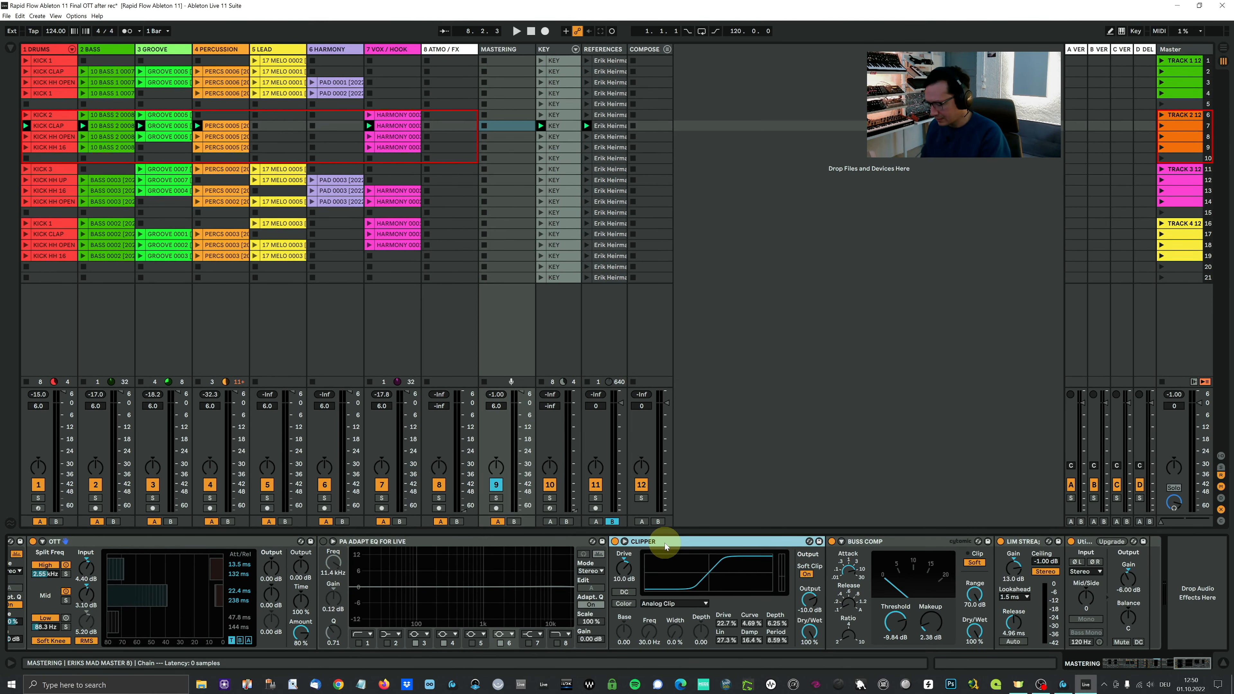
key(ctrl+f)
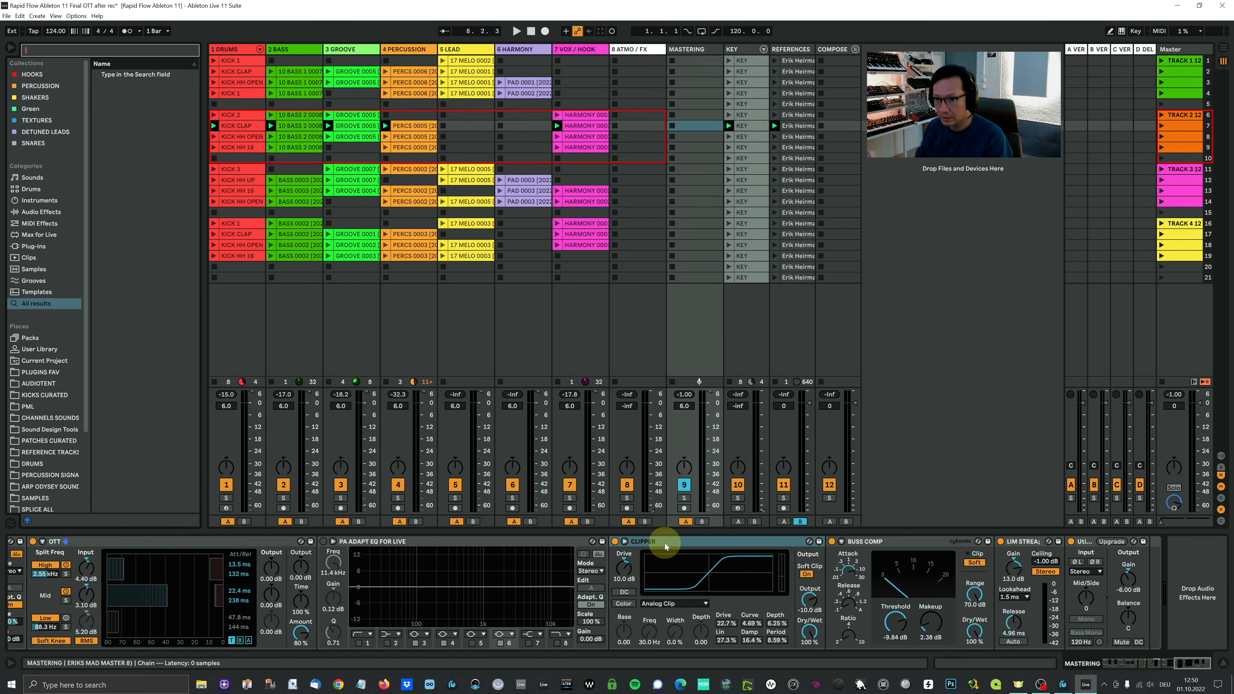
text(fab)
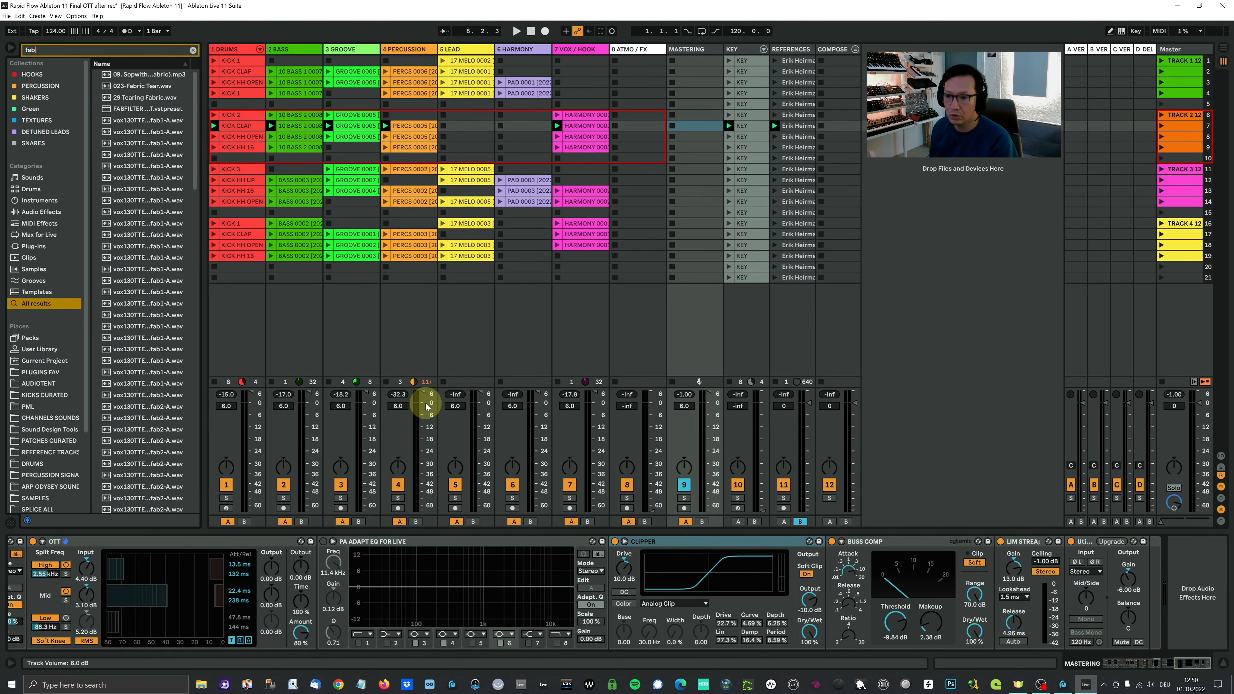
text(f)
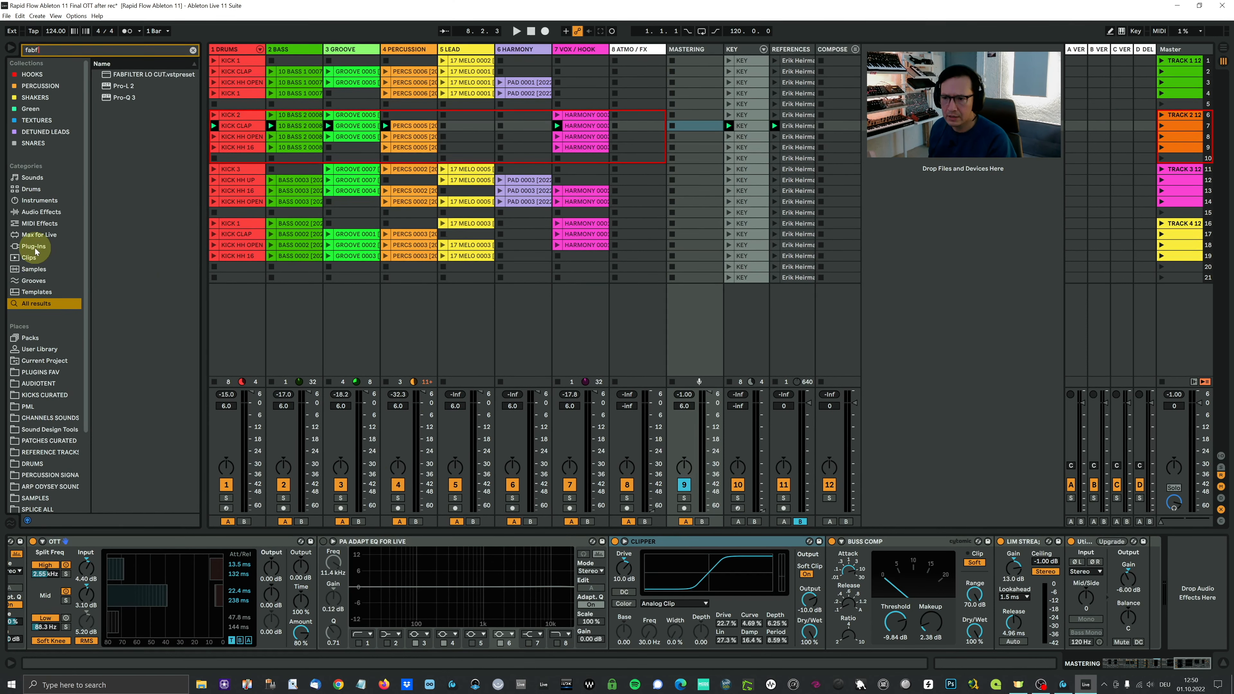
drag(125, 87, 829, 585)
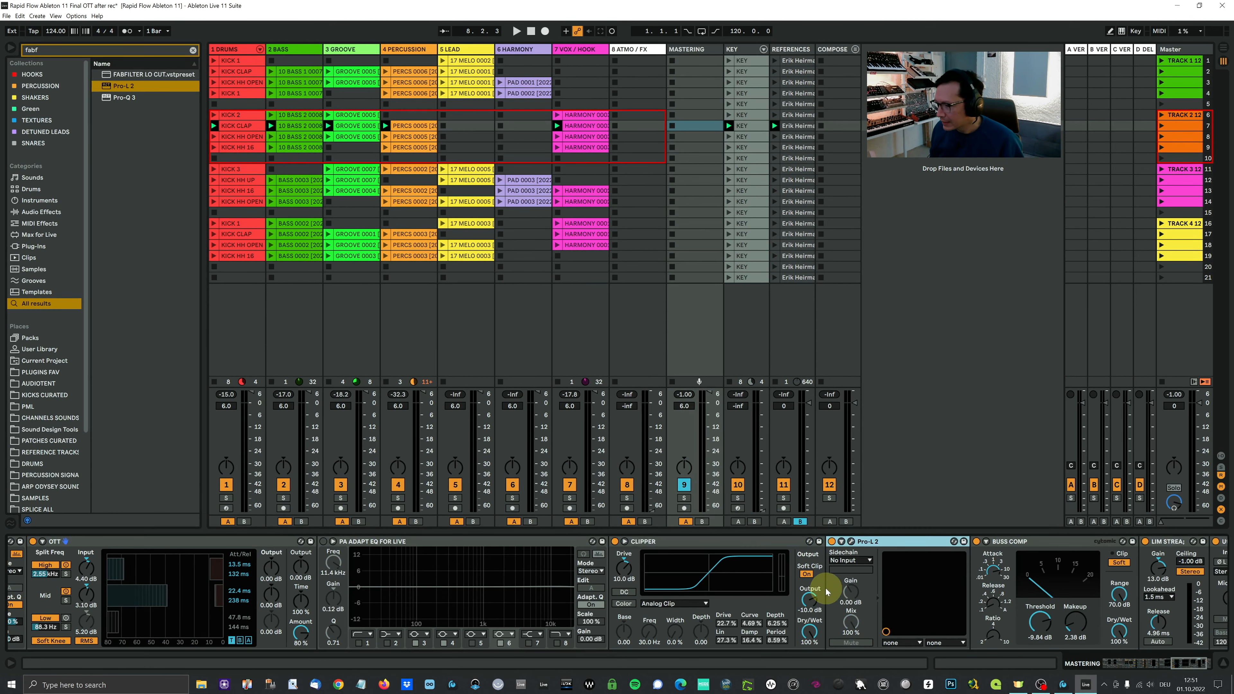
- Watch scene 8 play in the Pro-L 2 display, keeping the MASTERING track's devices visible beside it
click(851, 541)
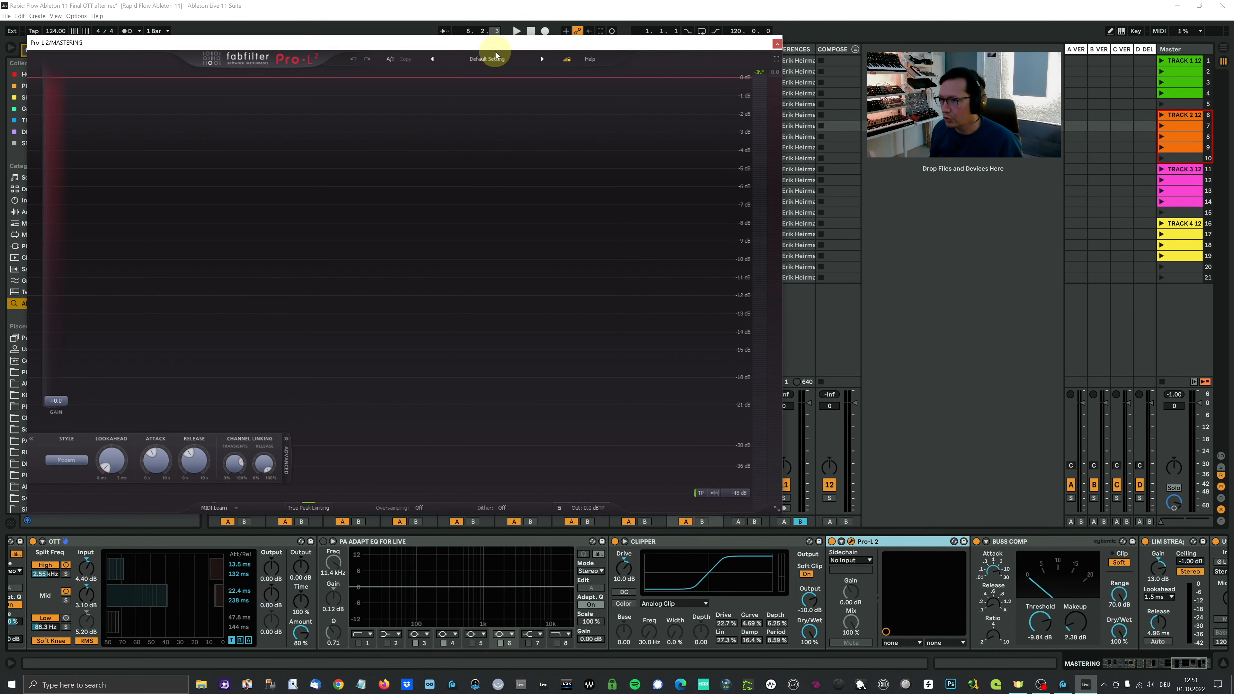
drag(488, 43, 774, 37)
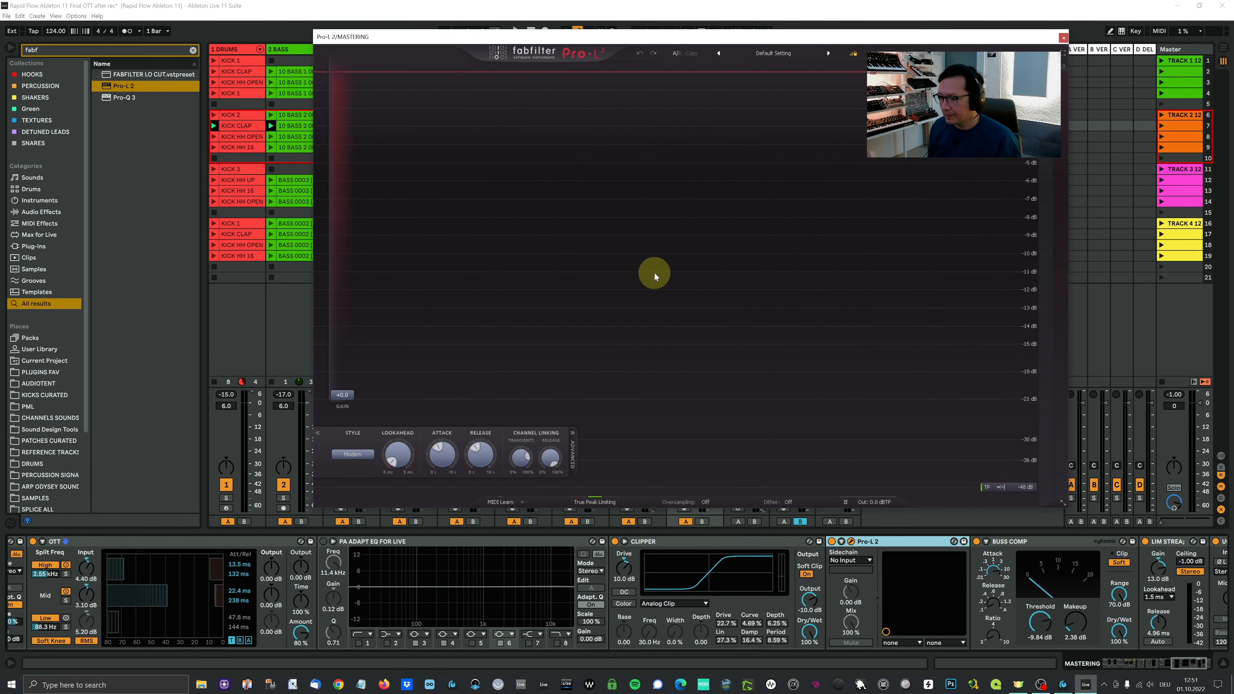
click(1161, 137)
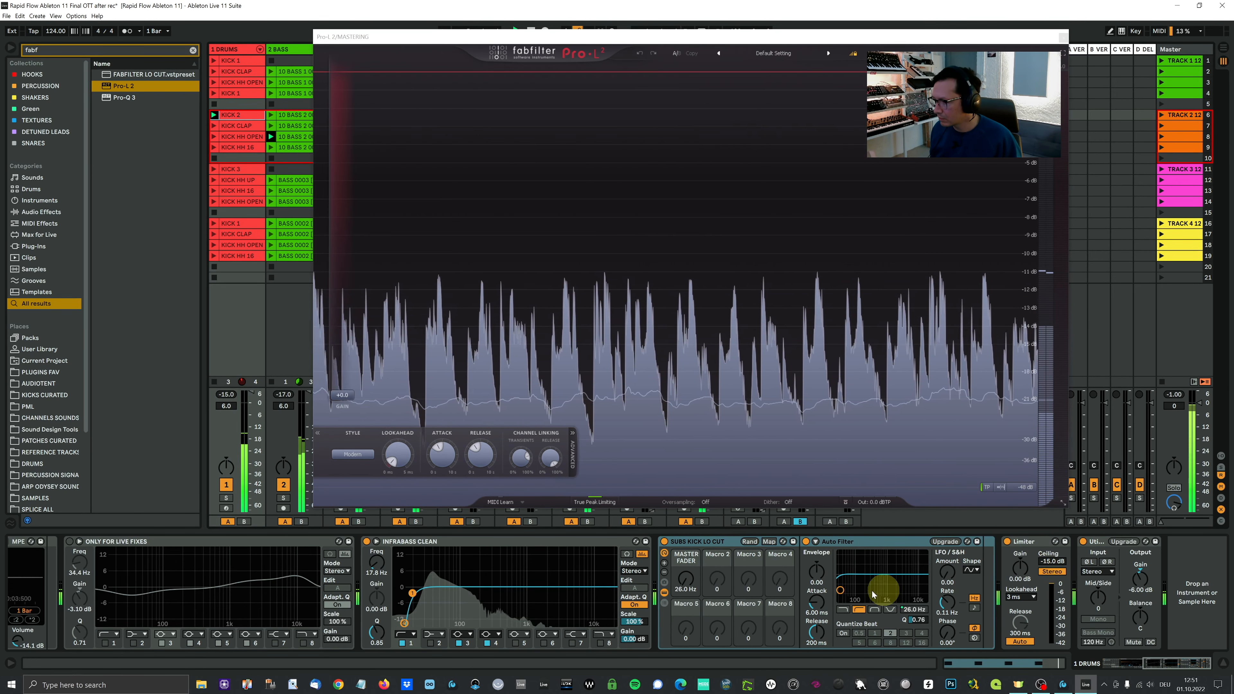
drag(842, 54, 582, 130)
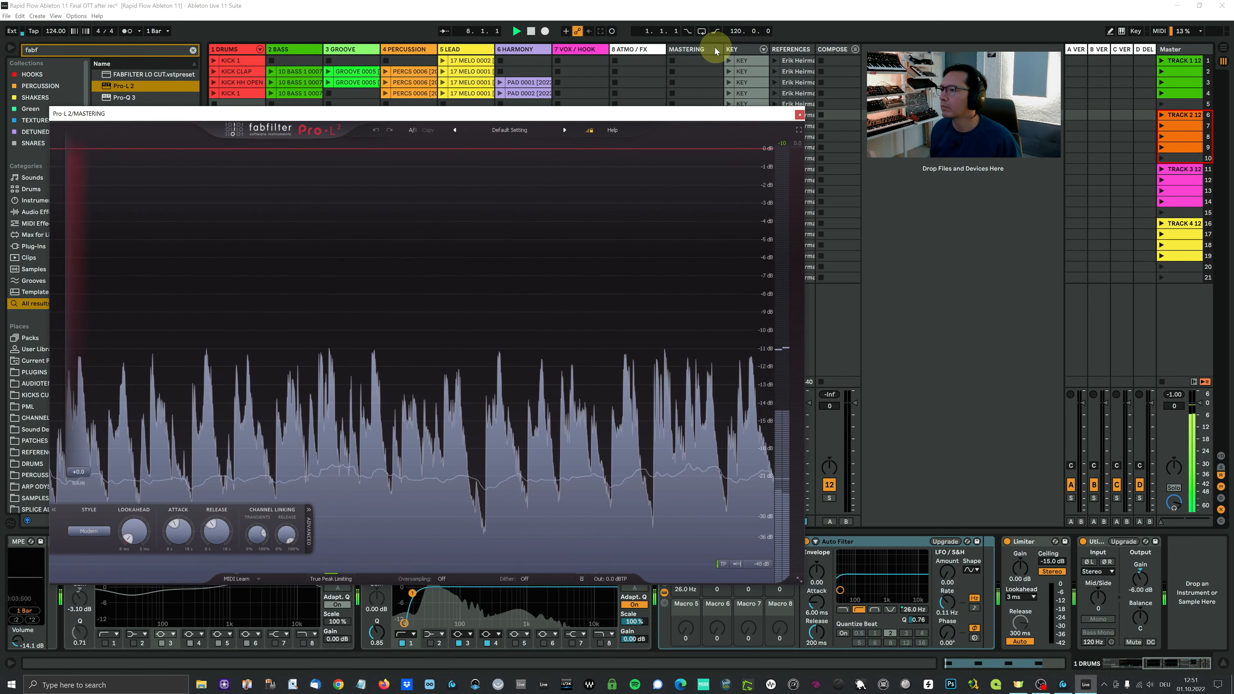
click(710, 50)
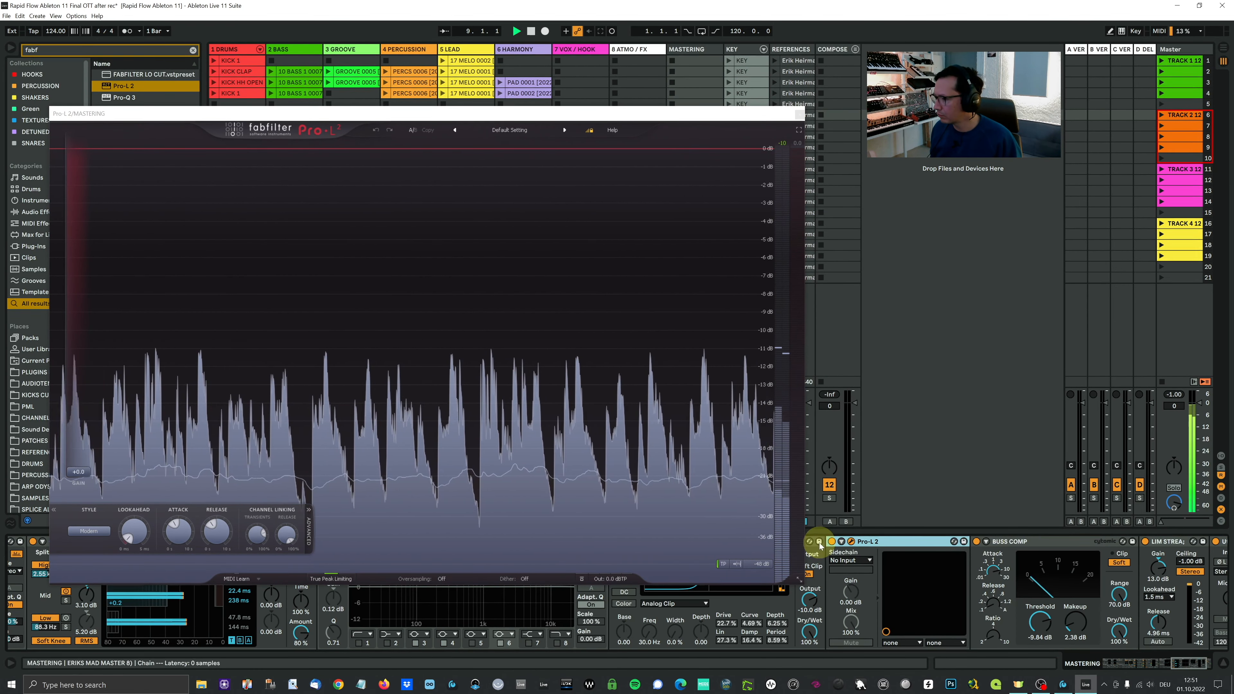
drag(653, 113, 643, 60)
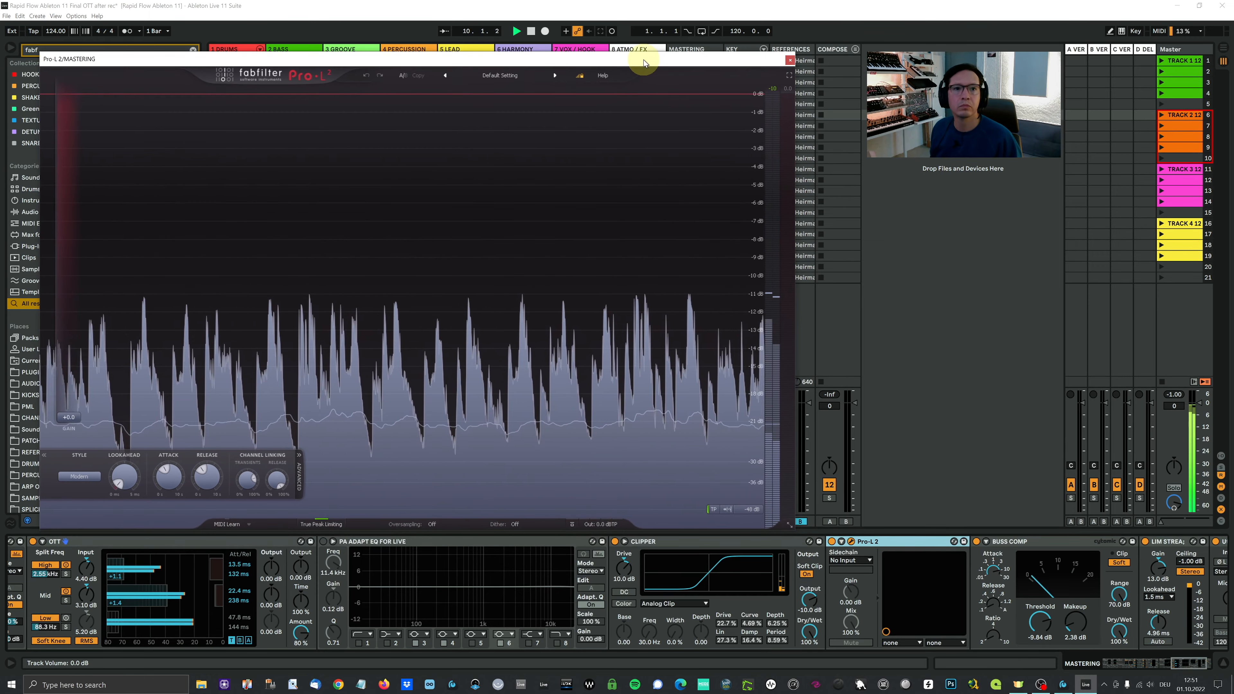
- Compare the peaks in the Pro-L 2 display with the CLIPPER bypassed and active
click(615, 541)
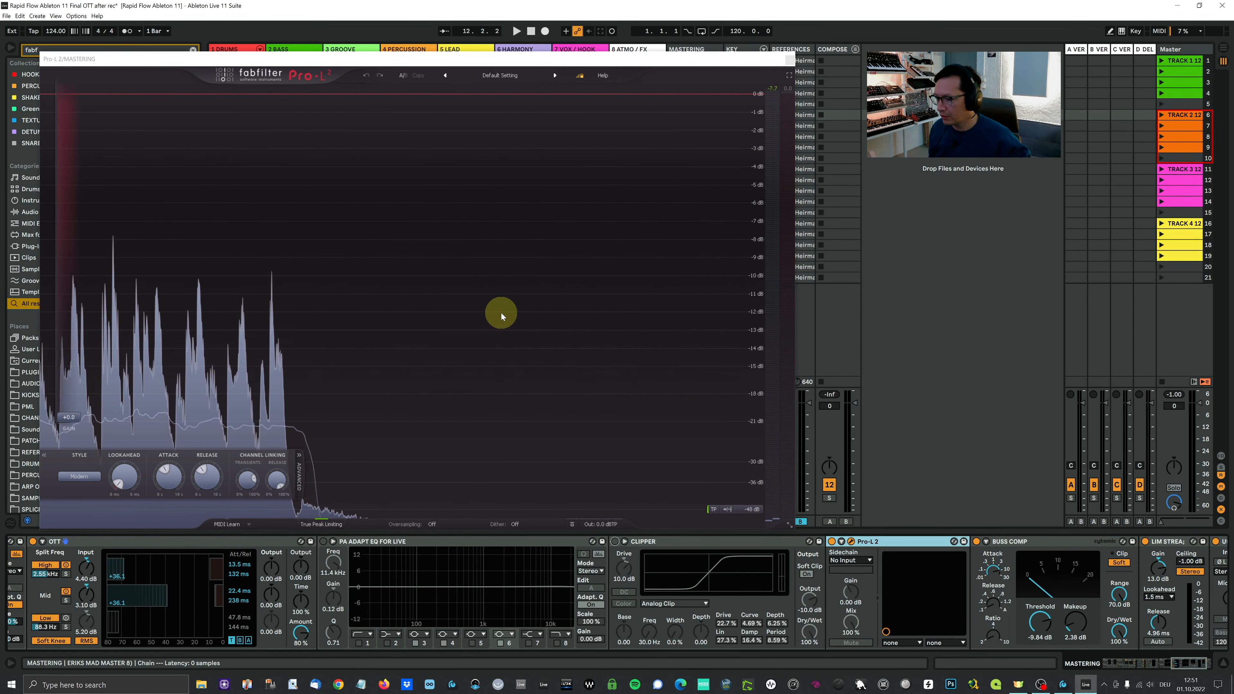
key(space)
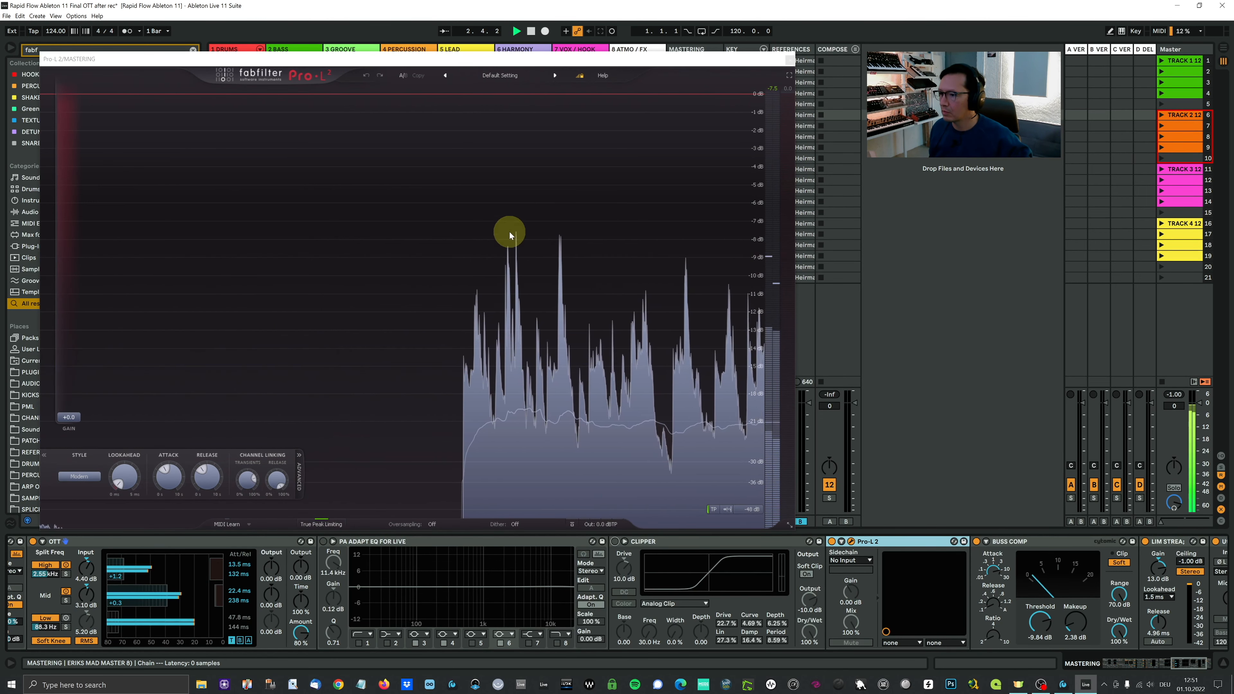
click(615, 542)
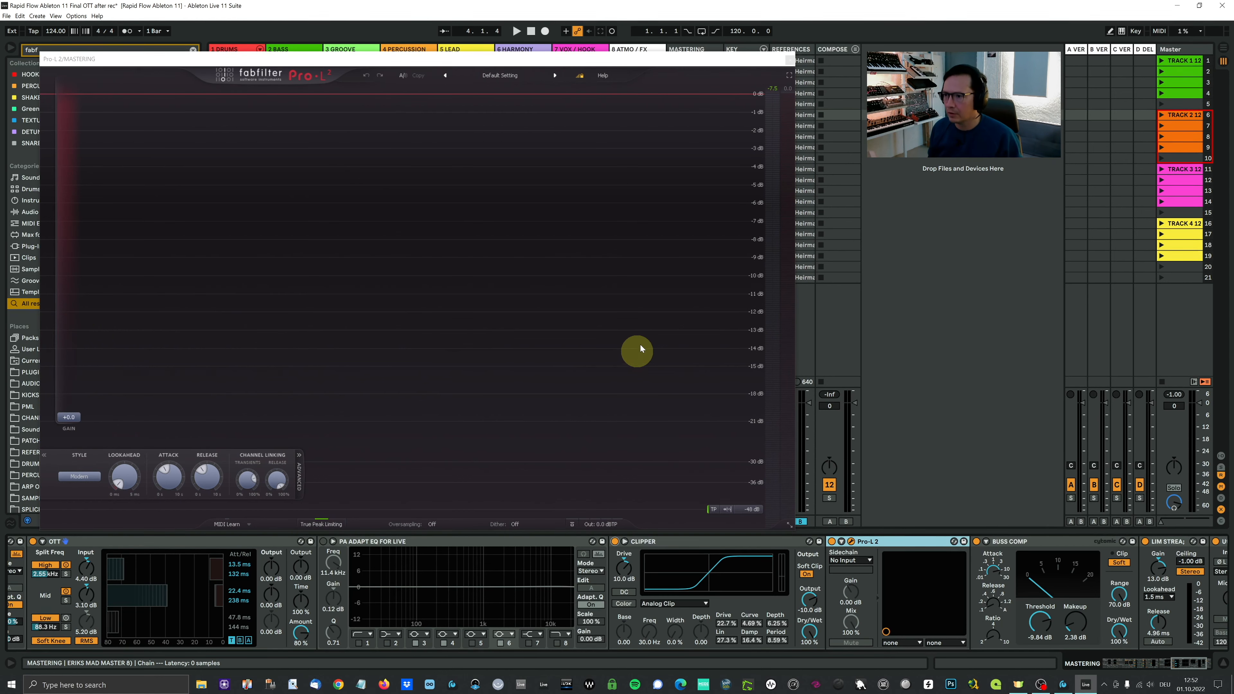
- Close the Pro-L 2 window and delete Pro-L 2 from the MASTERING chain
mouse_move(478, 62)
mouse_down()
mouse_move(502, 48)
mouse_move(481, 62)
mouse_move(496, 67)
mouse_up()
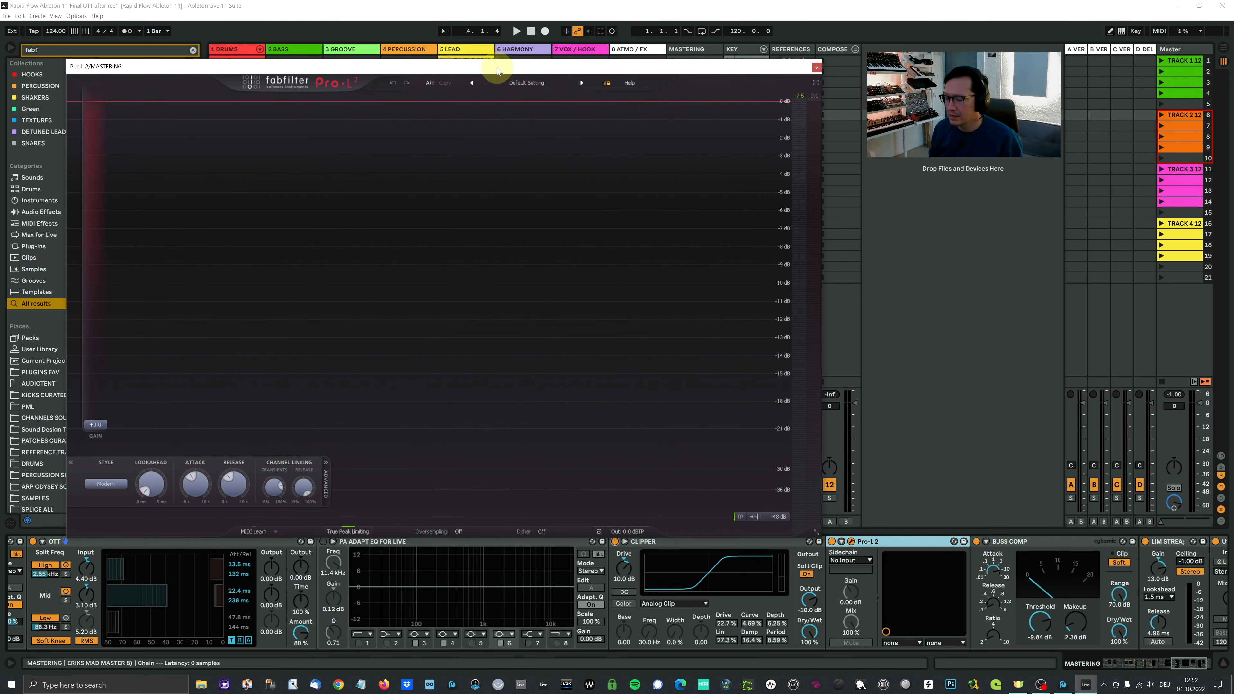
drag(496, 68, 500, 64)
drag(496, 68, 496, 68)
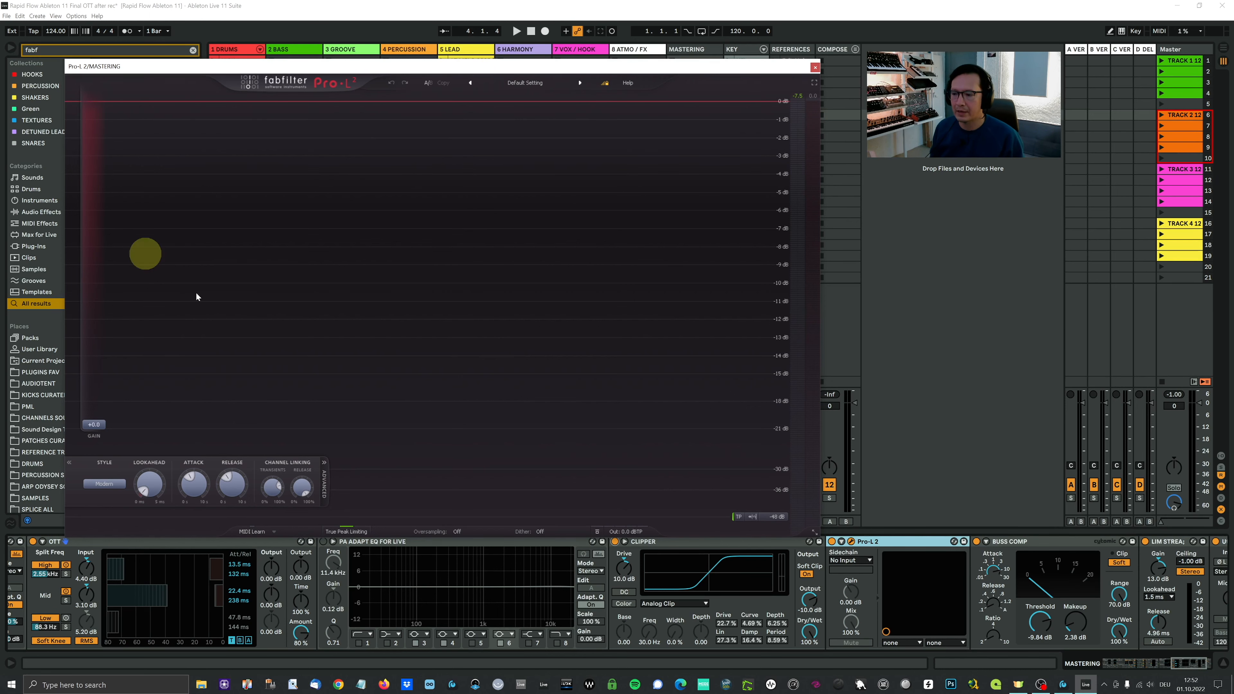
click(815, 67)
click(890, 543)
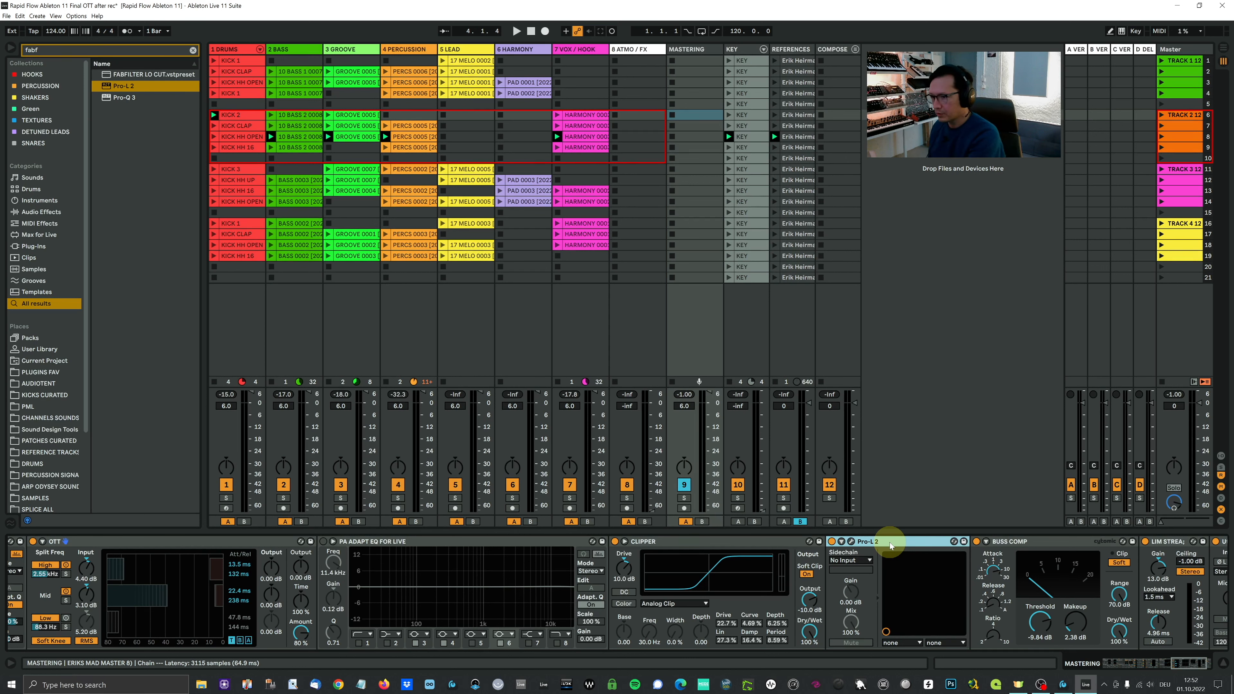
key(Delete)
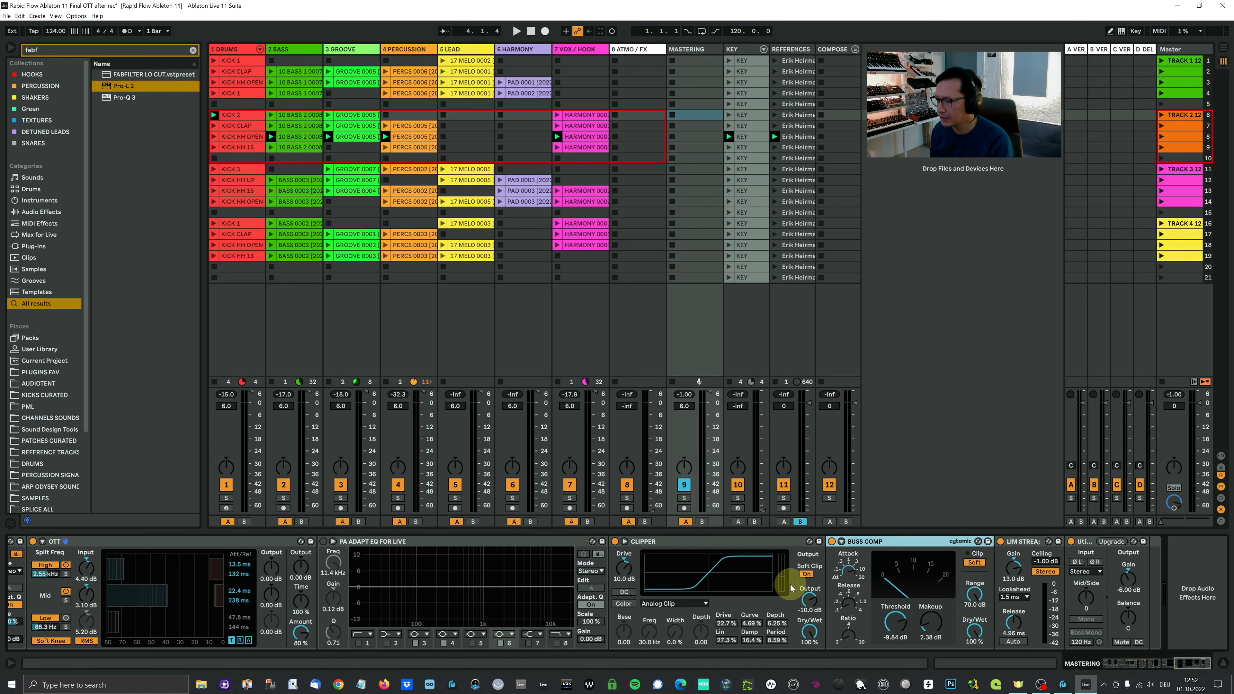
- Play the set and compare the sound with the BUSS COMP bypassed and active, checking the master level
key(space)
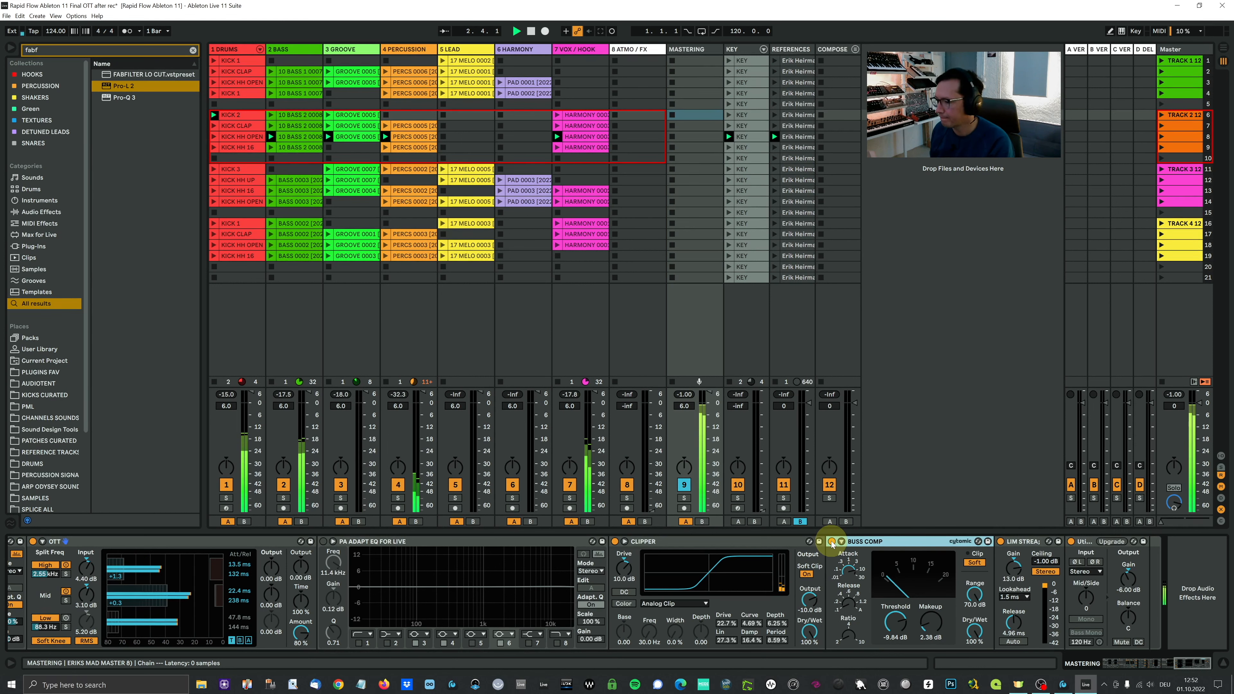
click(831, 541)
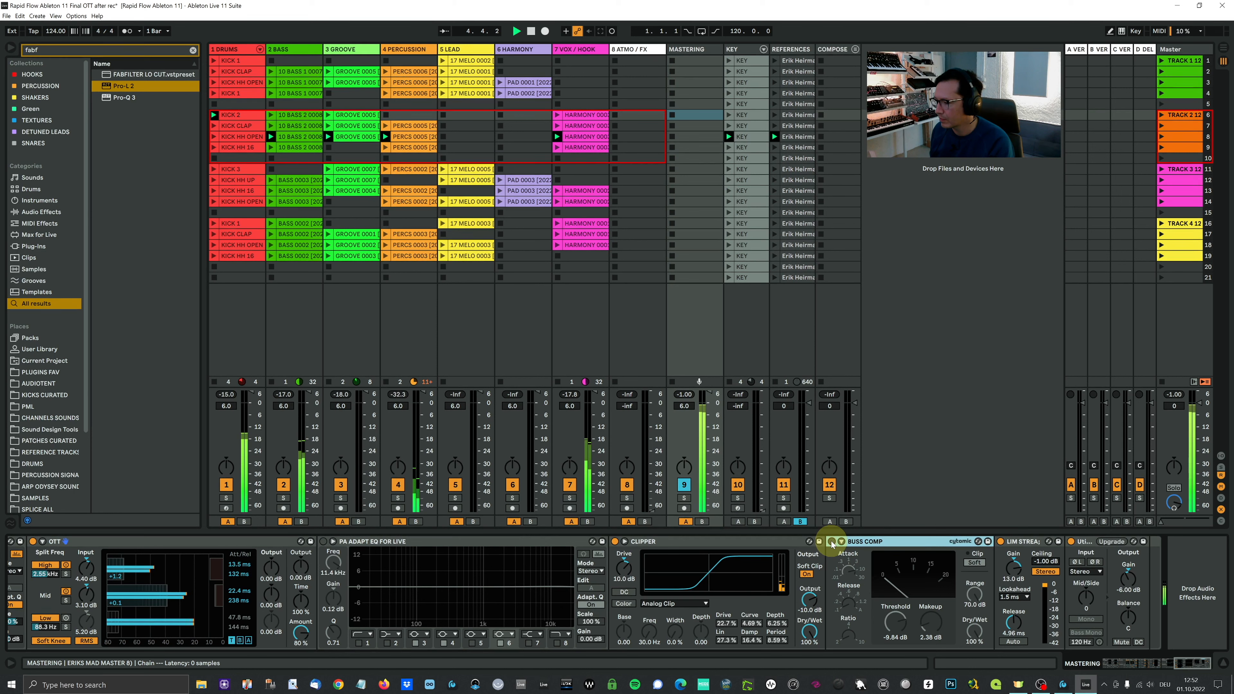
click(831, 541)
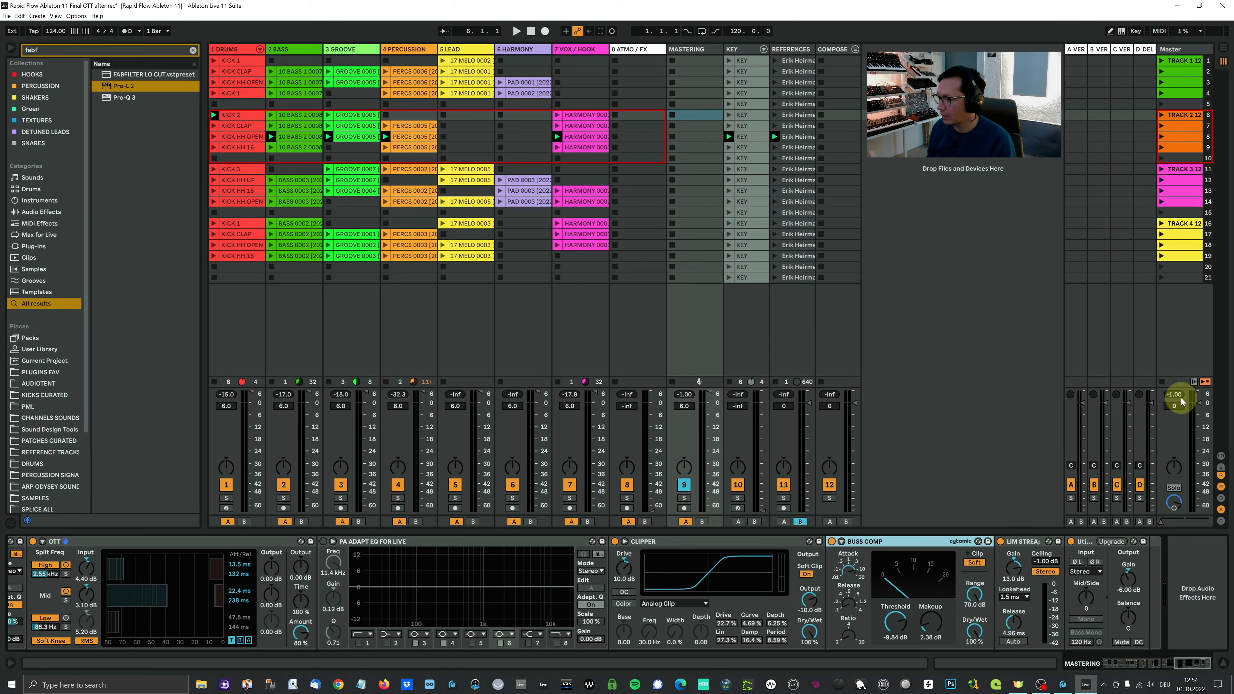
key(space)
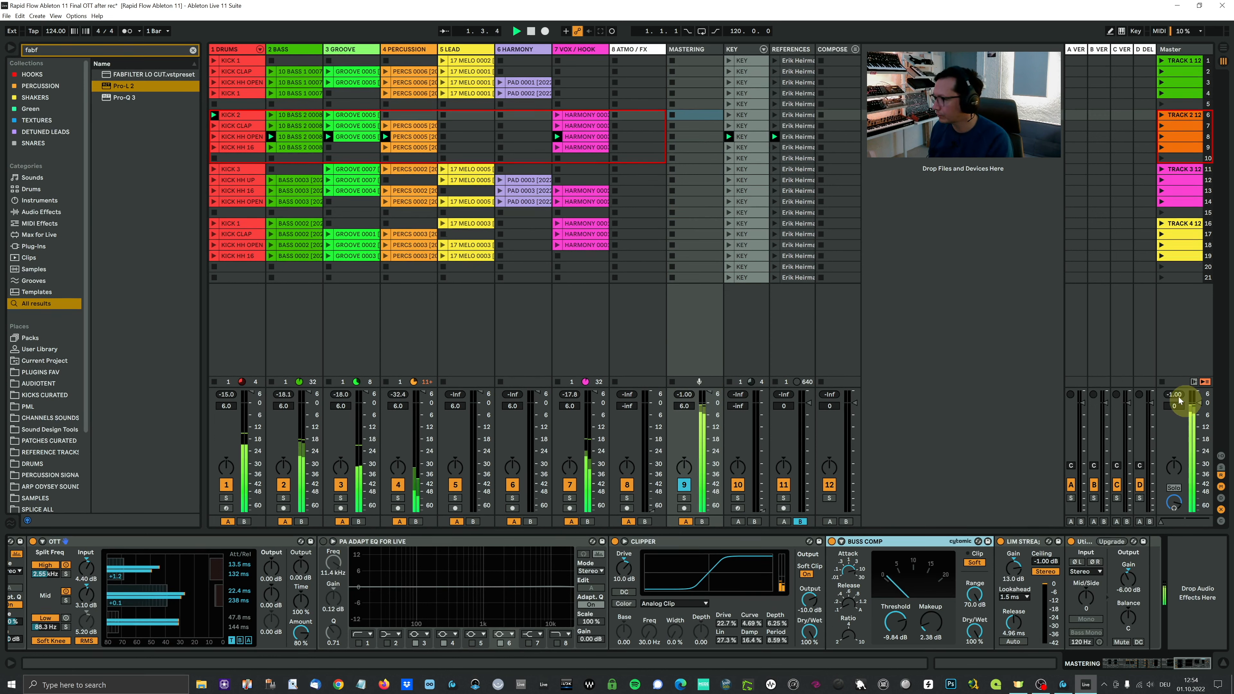